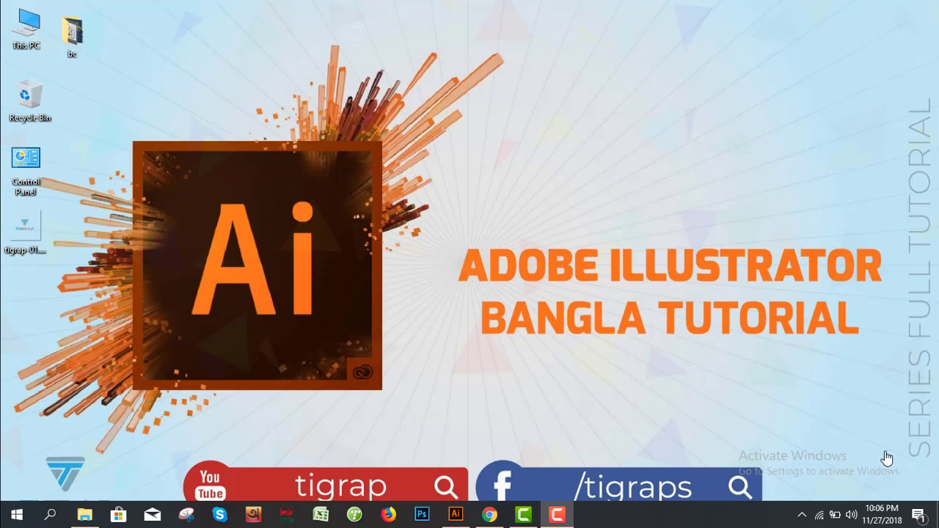
Bring the Adobe Illustrator window to the front from the taskbar.
left_click(456, 516)
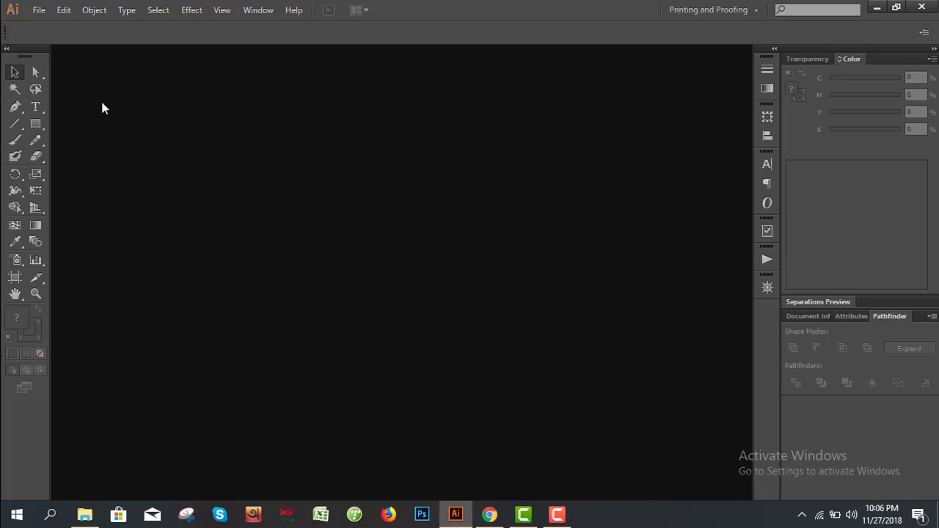
Create a new Web-profile document, 960 × 560 px with one artboard.
left_click(40, 10)
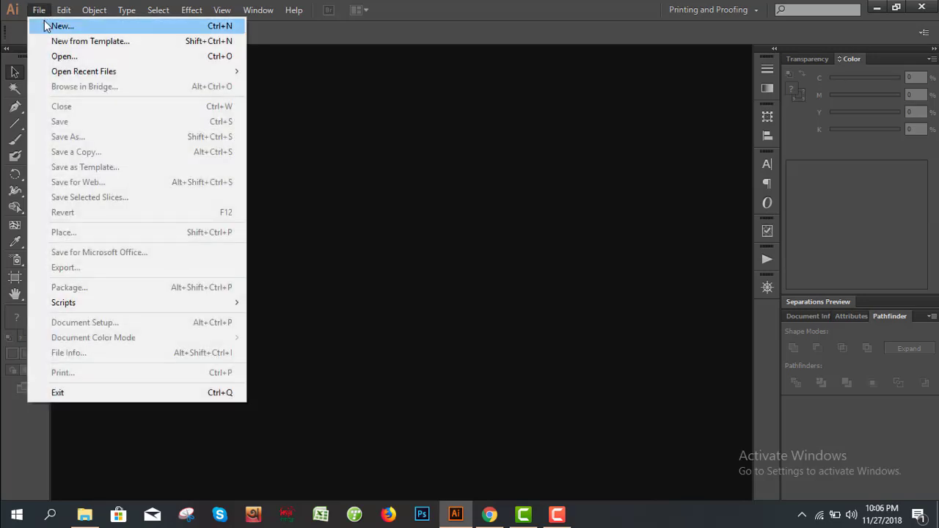
left_click(44, 25)
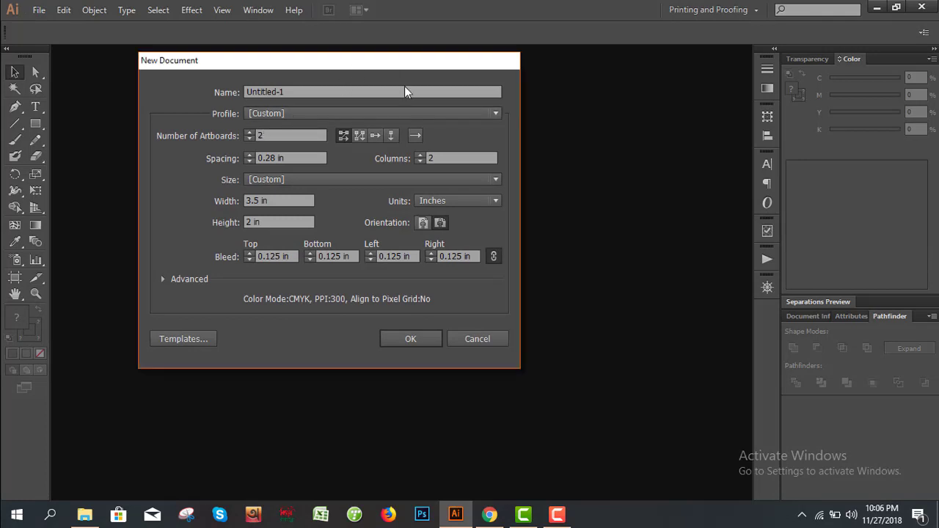
left_click_drag(353, 66, 470, 115)
left_click_drag(401, 140, 352, 146)
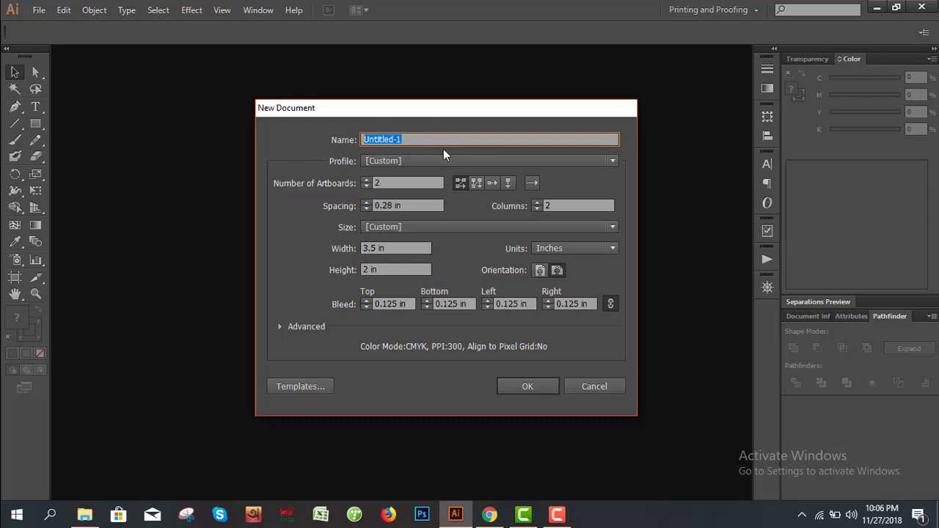
left_click(392, 163)
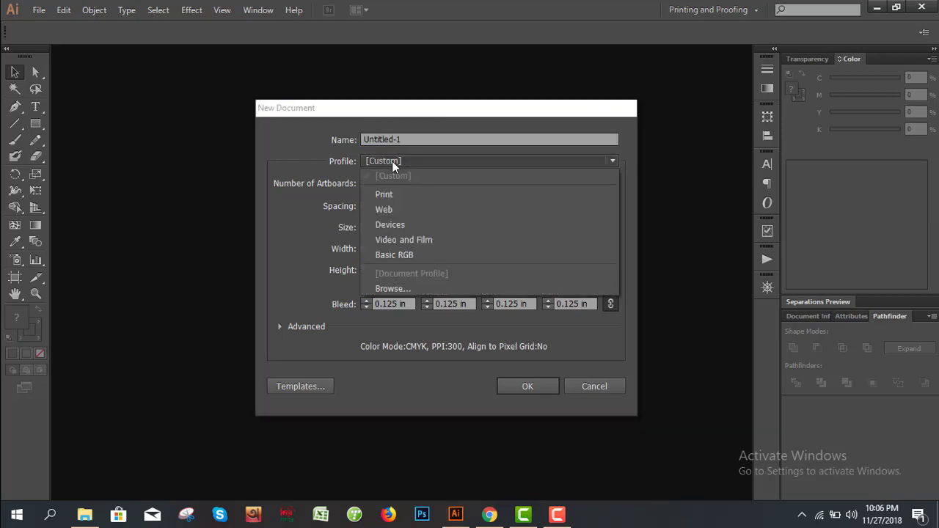
left_click(385, 209)
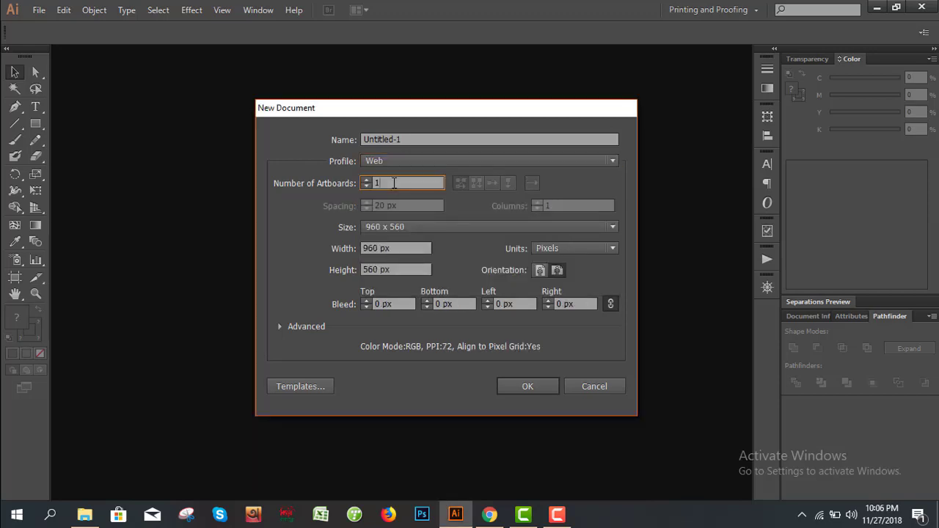
left_click(514, 383)
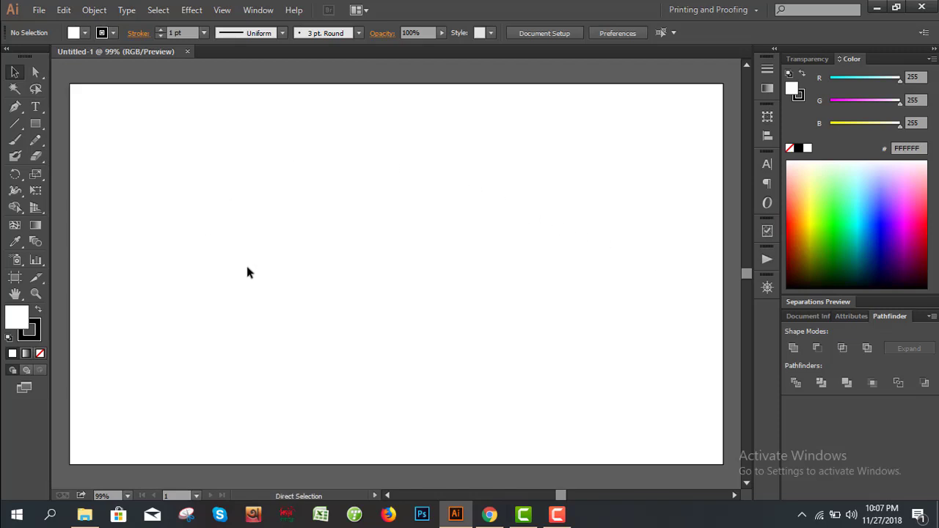
Zoom the blank artboard in and out, settling at 50%.
key("ctrl+minus")
key("ctrl+plus")
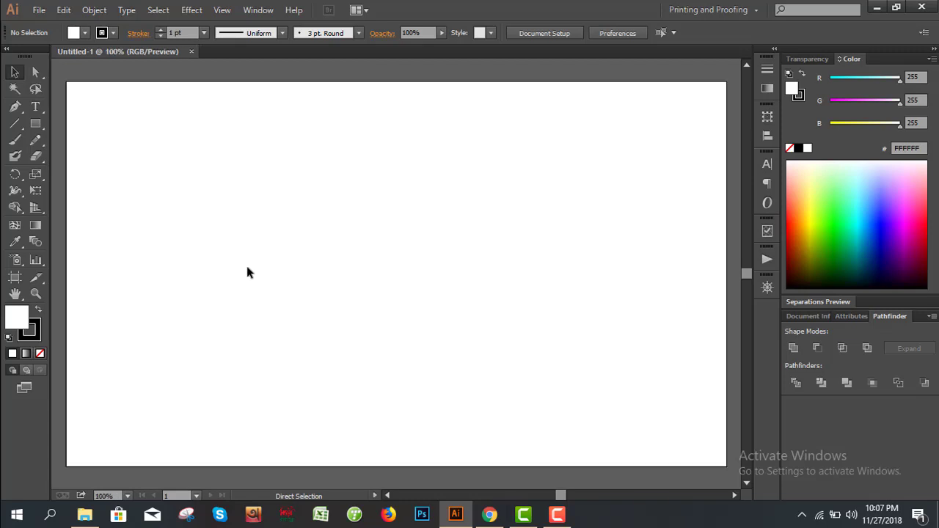
key("ctrl+plus")
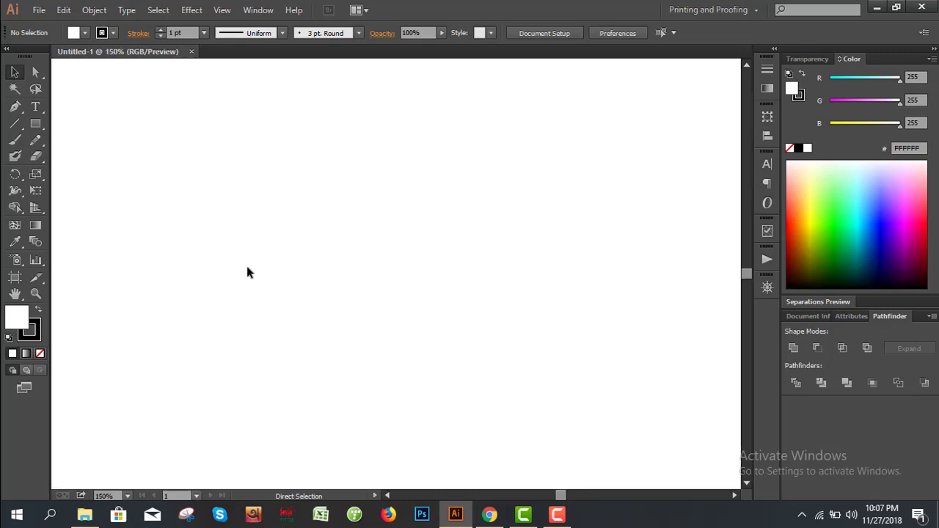
key("ctrl+minus")
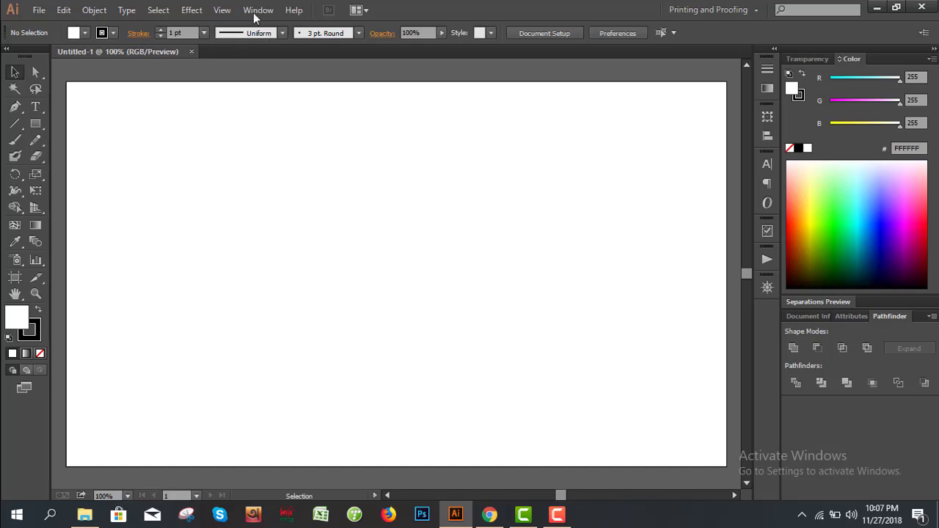
left_click(219, 9)
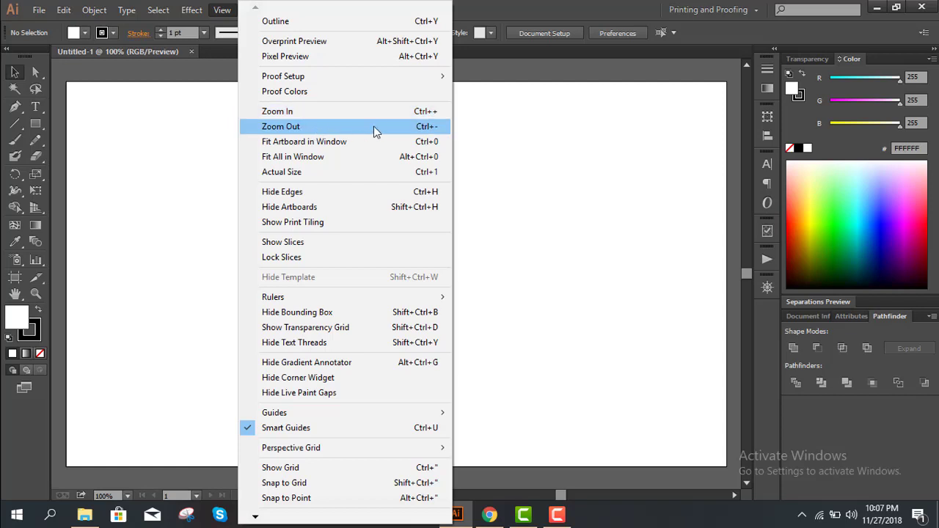
left_click(504, 131)
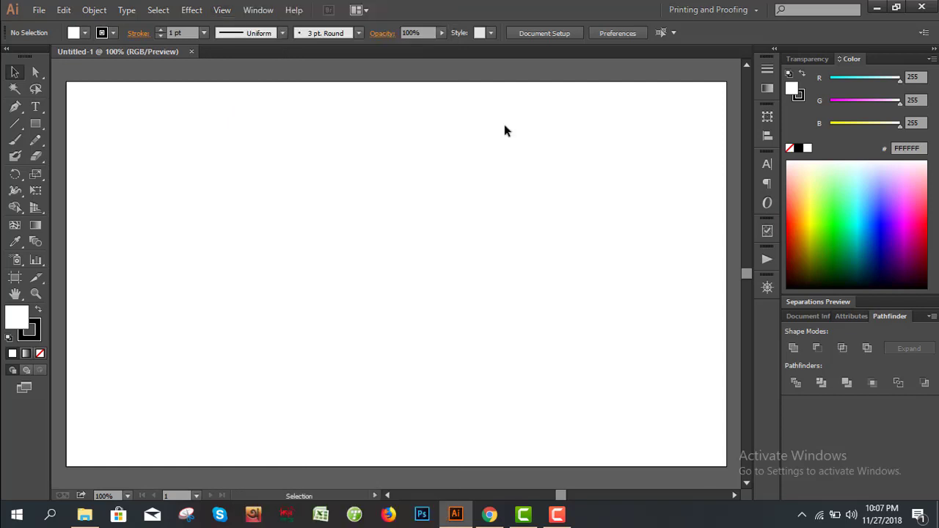
key("ctrl+minus")
key("ctrl+minus")
key("ctrl+minus")
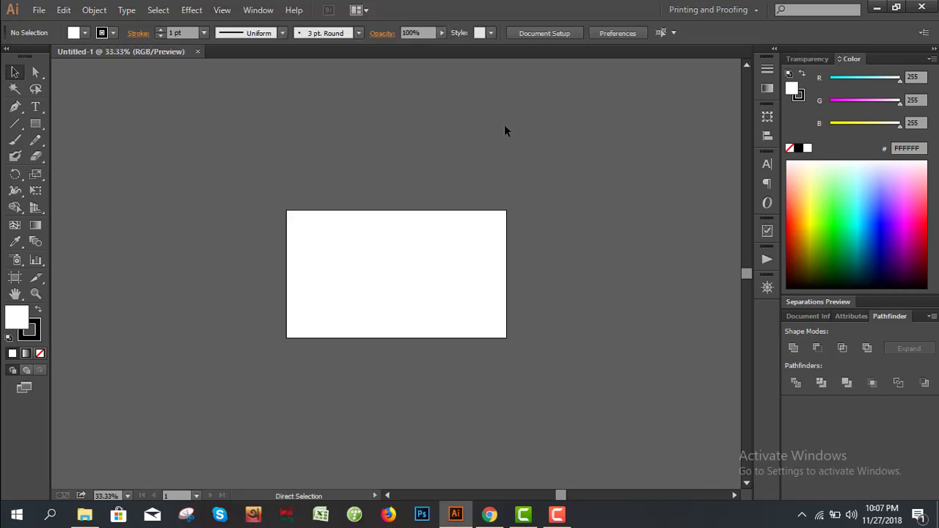
key("ctrl+plus")
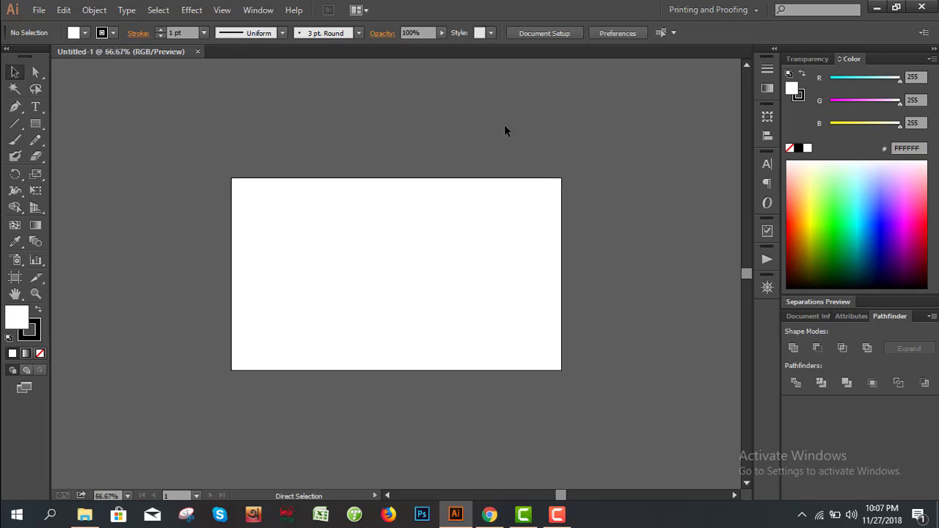
key("ctrl+plus")
key("ctrl+minus")
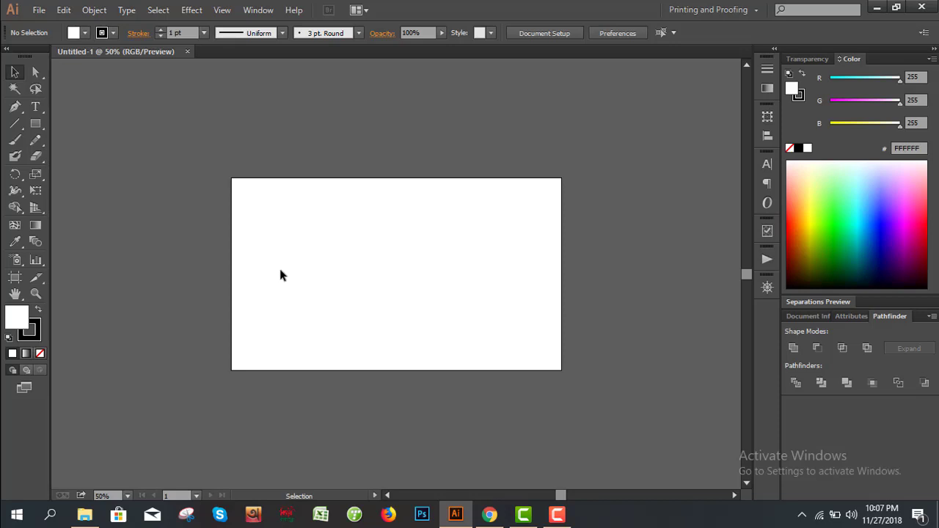
scroll(280, 273, "up", 1, "alt")
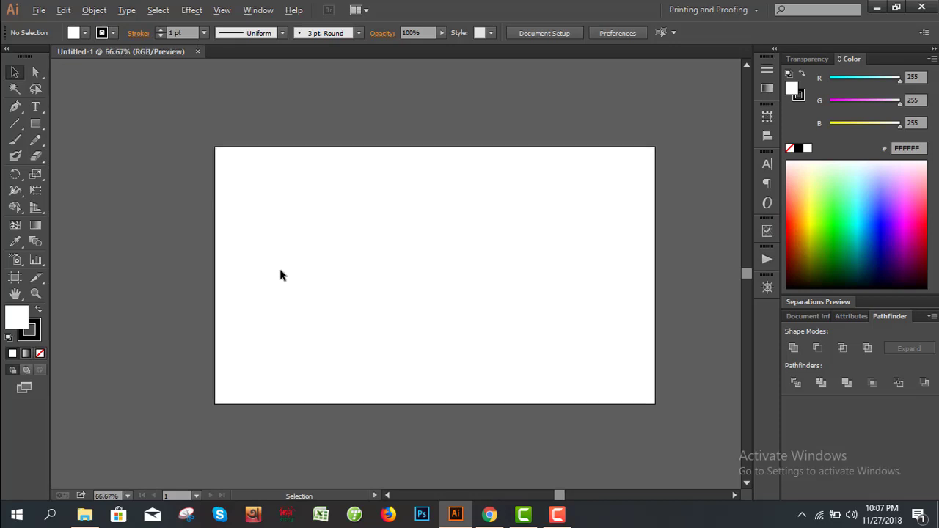
scroll(310, 262, "down", 1, "alt")
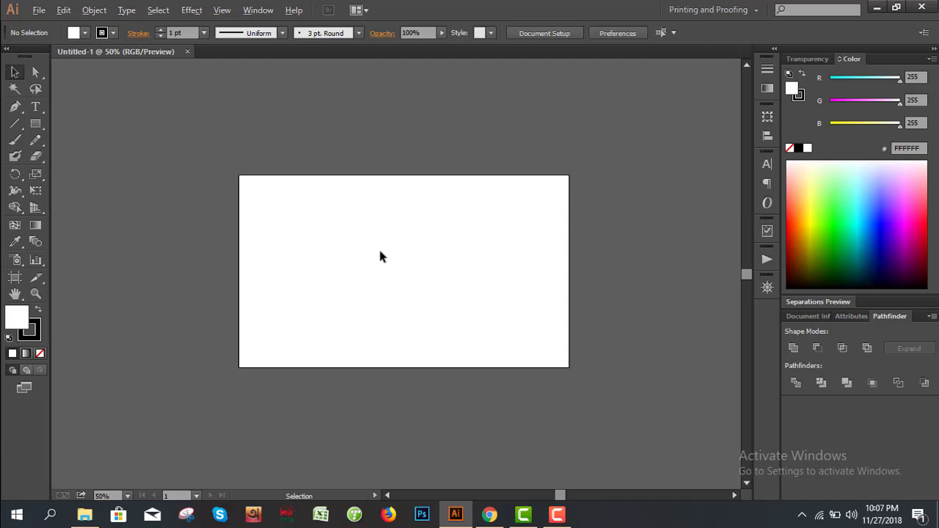
scroll(381, 256, "up", 1, "alt")
scroll(380, 256, "down", 1, "alt")
scroll(381, 256, "up", 1, "alt")
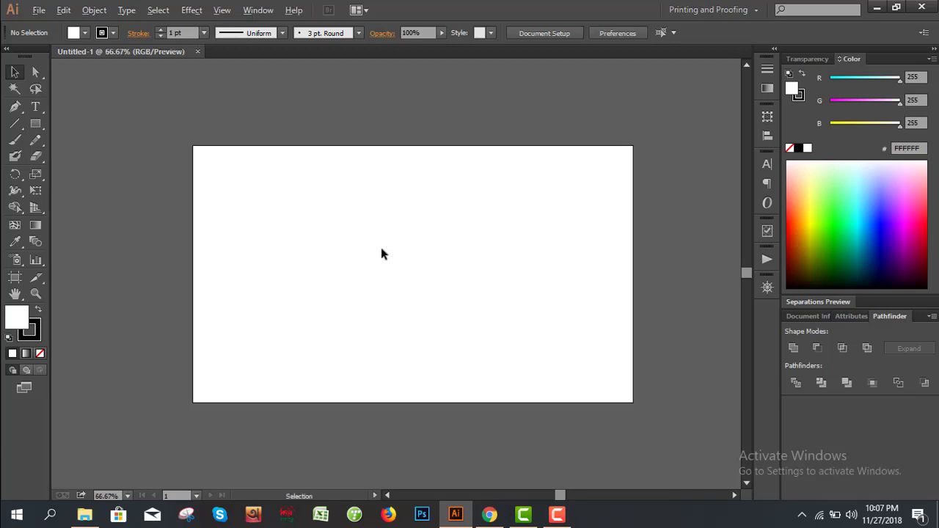
scroll(380, 251, "up", 1)
left_click_drag(380, 251, 391, 227)
scroll(391, 228, "up", 1, "alt")
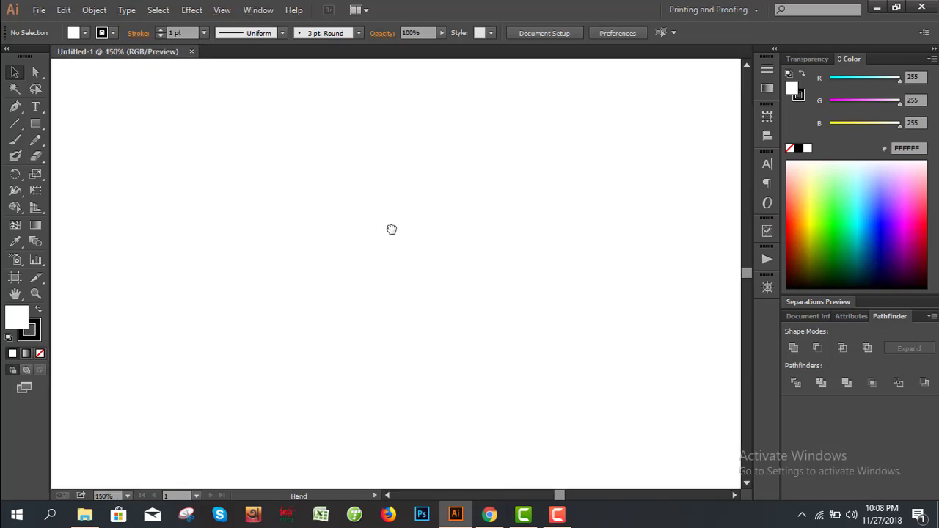
scroll(391, 234, "down", 1, "alt")
left_click_drag(392, 235, 382, 224)
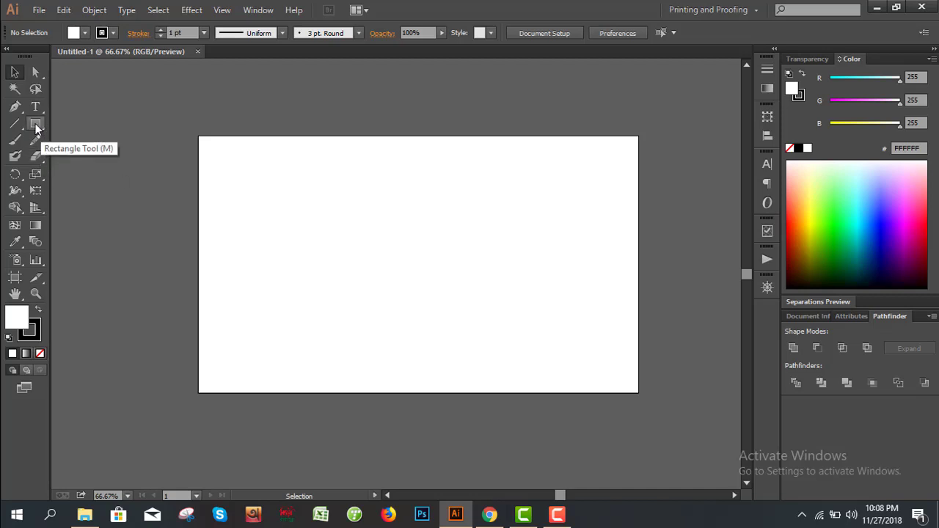
Tear off the shape-tools flyout and draw a wide rectangle across the upper-middle artboard.
left_click(36, 126)
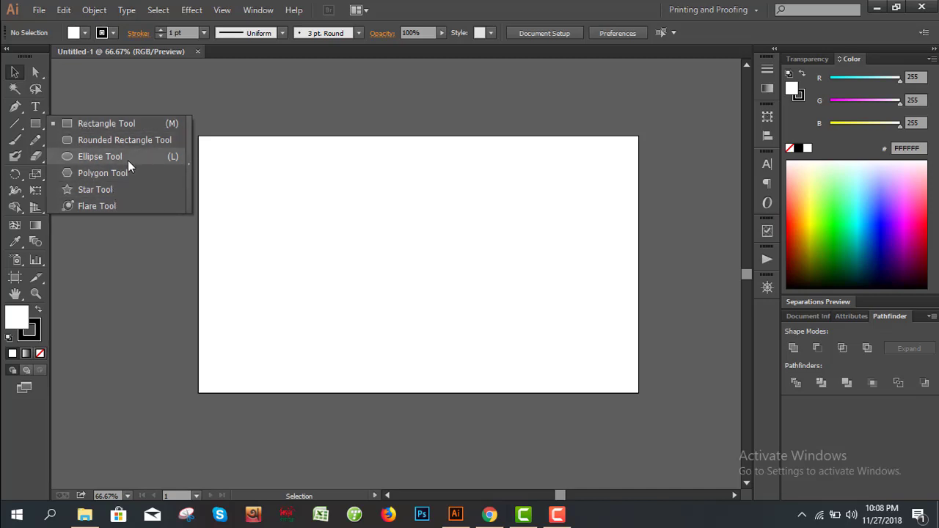
left_click(188, 137)
mouse_move(124, 135)
left_mouse_down()
mouse_move(399, 94)
mouse_move(193, 116)
mouse_move(402, 98)
mouse_move(347, 97)
mouse_move(332, 85)
left_mouse_up()
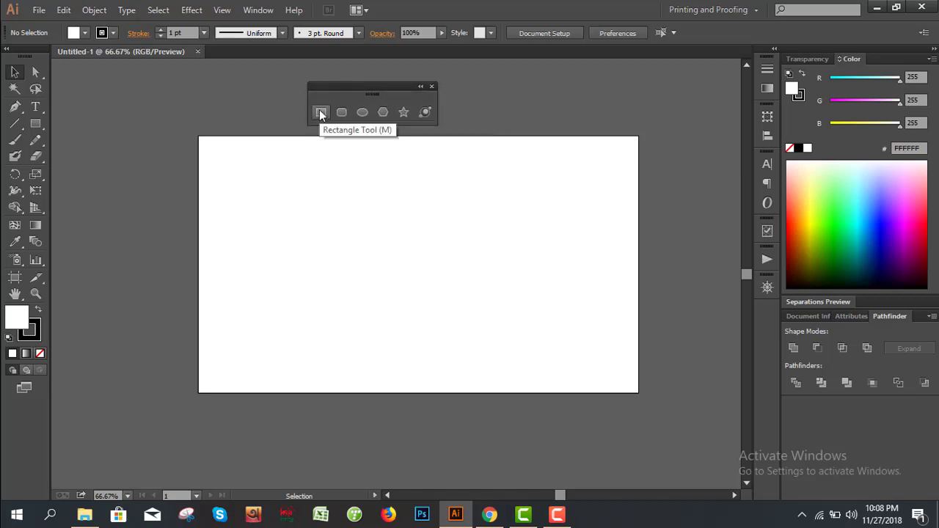
left_click(321, 112)
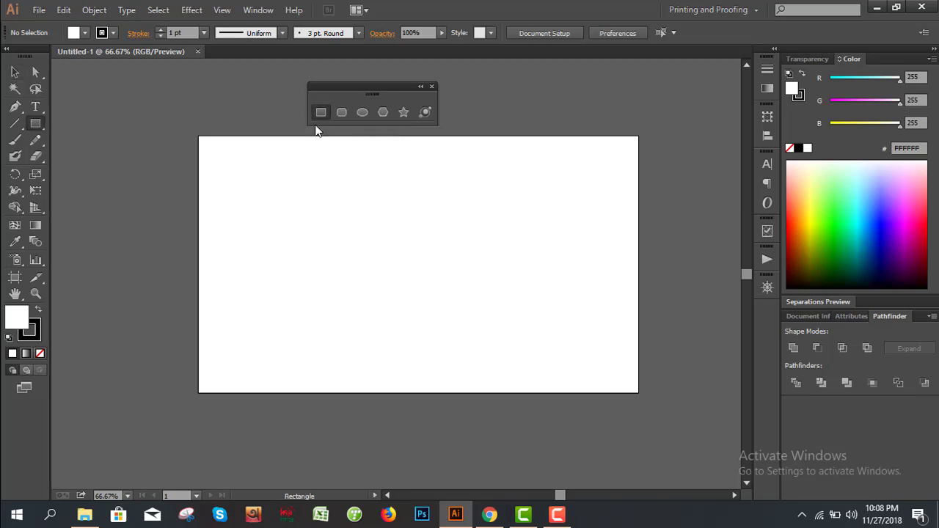
mouse_move(265, 183)
left_mouse_down()
mouse_move(380, 295)
mouse_move(566, 316)
left_mouse_up()
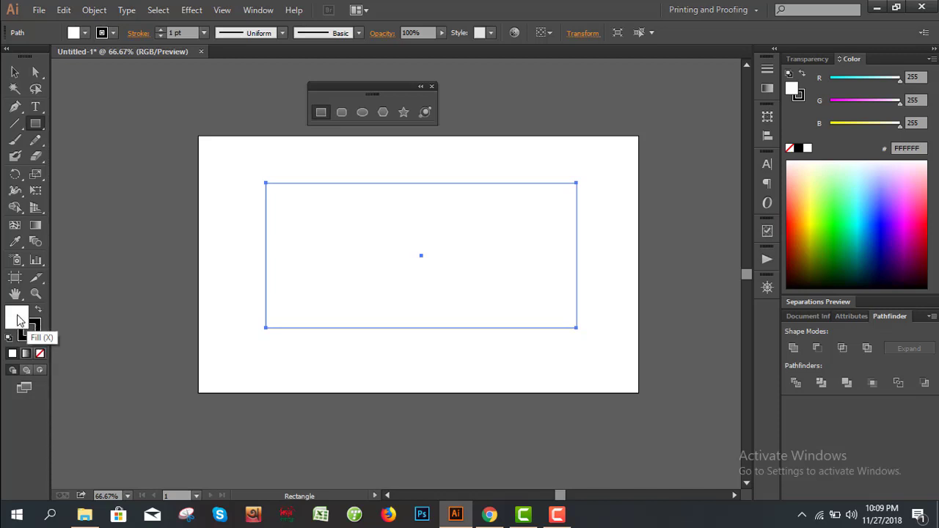
Fill the rectangle with dark green 1C5100 using the Color Picker.
double_click(18, 319)
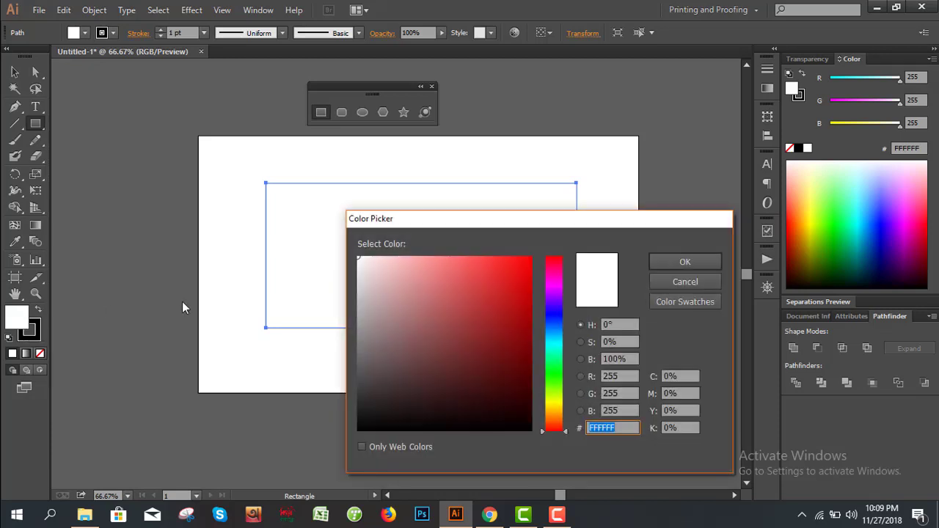
mouse_move(558, 378)
left_mouse_down()
mouse_move(552, 287)
mouse_move(557, 387)
left_mouse_up()
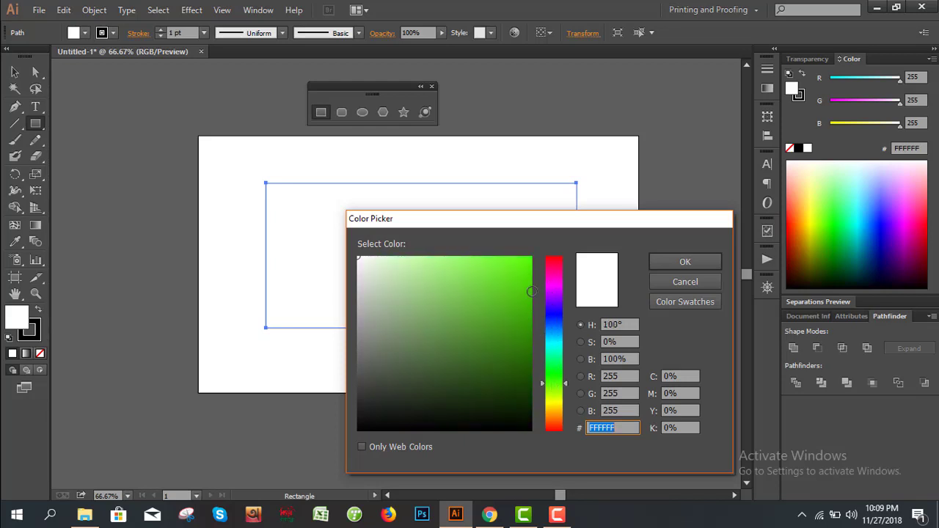
left_click(527, 323)
left_click(448, 283)
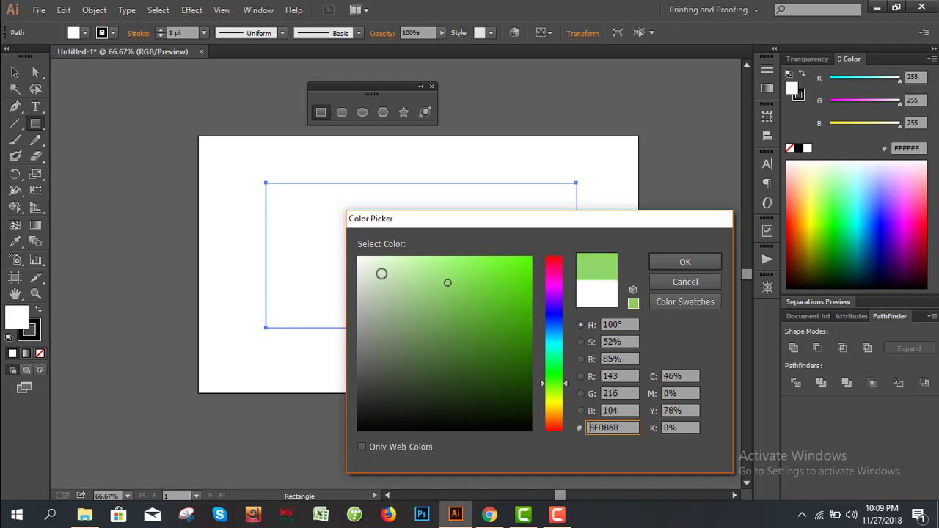
left_click(379, 274)
mouse_move(367, 269)
left_mouse_down()
mouse_move(361, 260)
mouse_move(497, 261)
left_mouse_up()
left_click(505, 293)
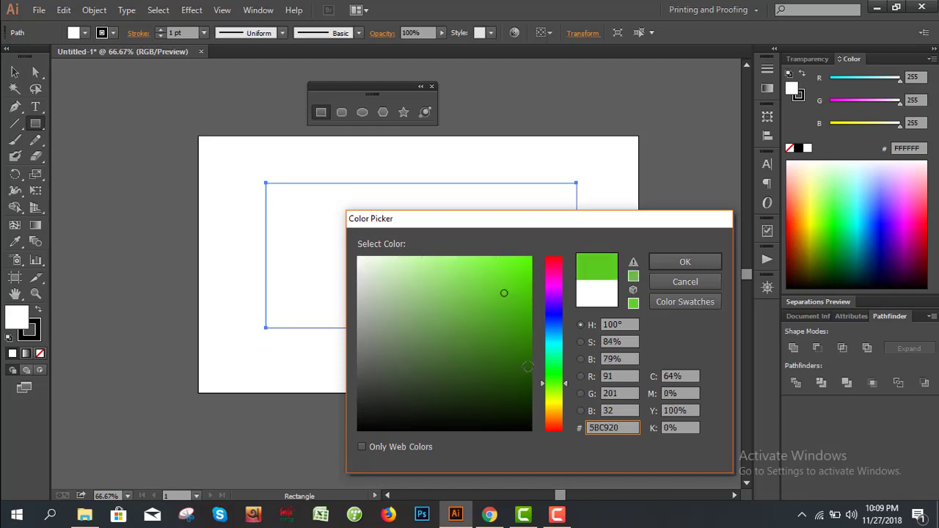
left_click_drag(528, 366, 538, 375)
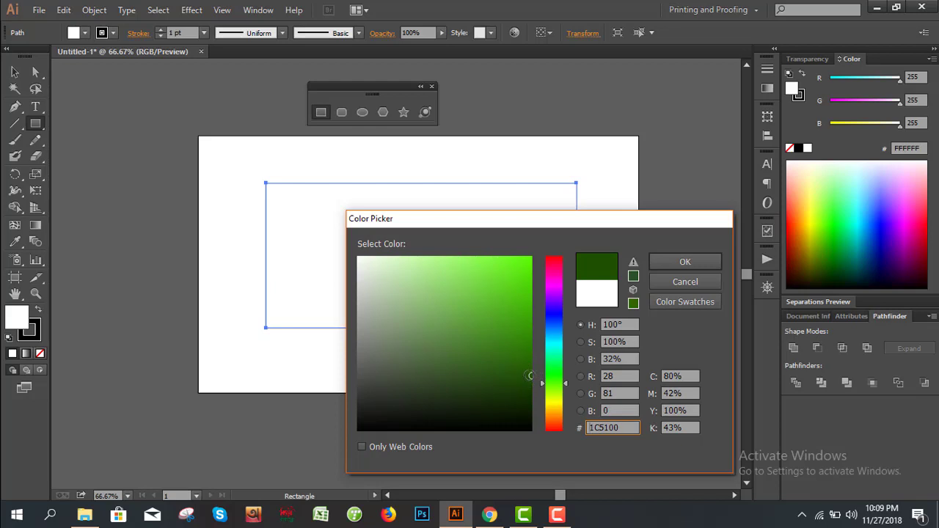
left_click(665, 260)
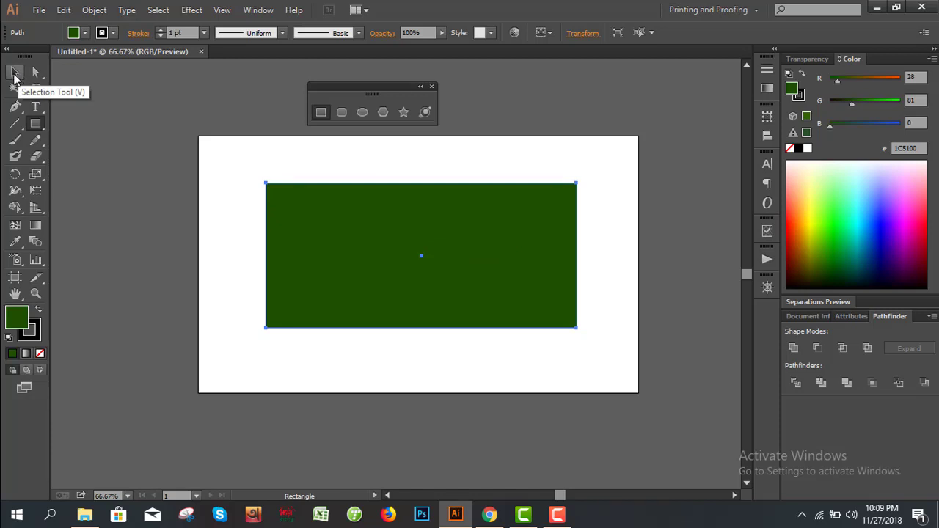
Move the green rectangle right and down and stretch both sides wider.
left_click(15, 77)
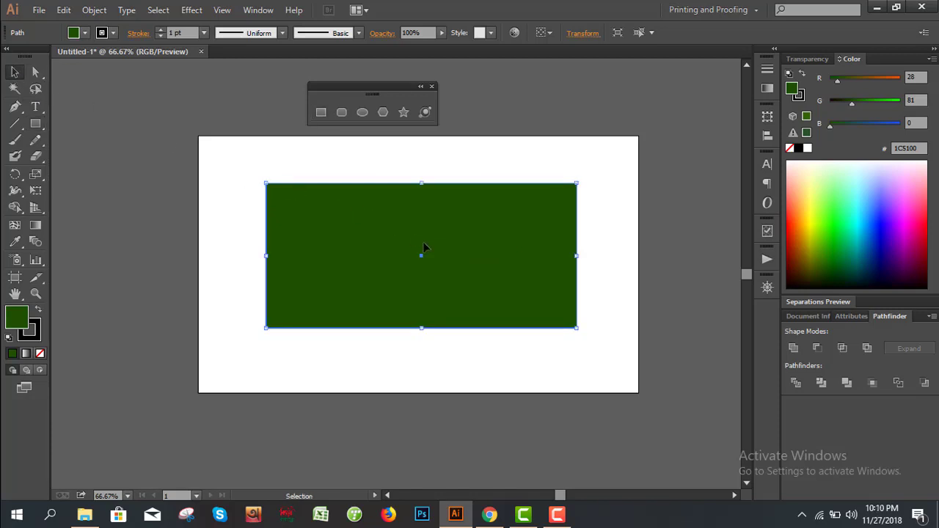
mouse_move(424, 243)
left_mouse_down()
mouse_move(492, 292)
mouse_move(374, 244)
mouse_move(471, 240)
mouse_move(382, 230)
left_mouse_up()
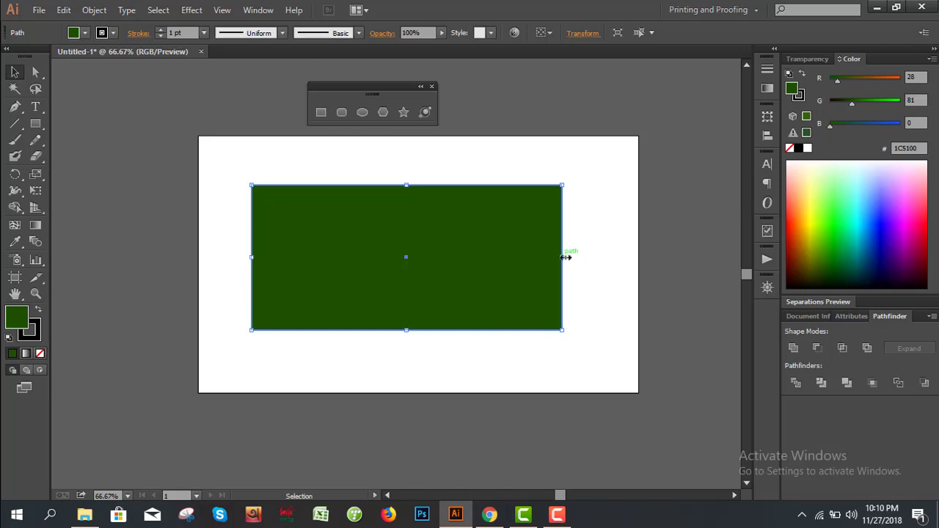
mouse_move(565, 257)
left_mouse_down()
mouse_move(438, 257)
mouse_move(586, 254)
left_mouse_up()
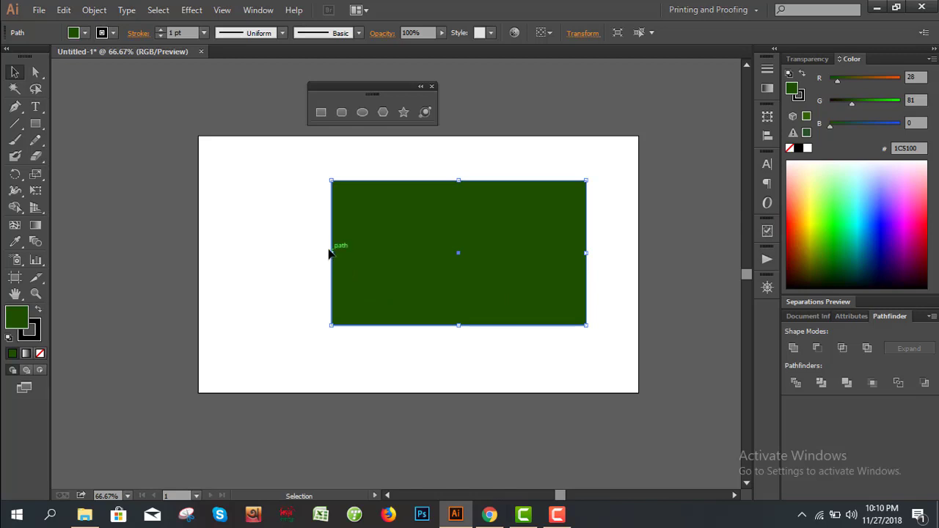
left_click_drag(326, 253, 300, 253)
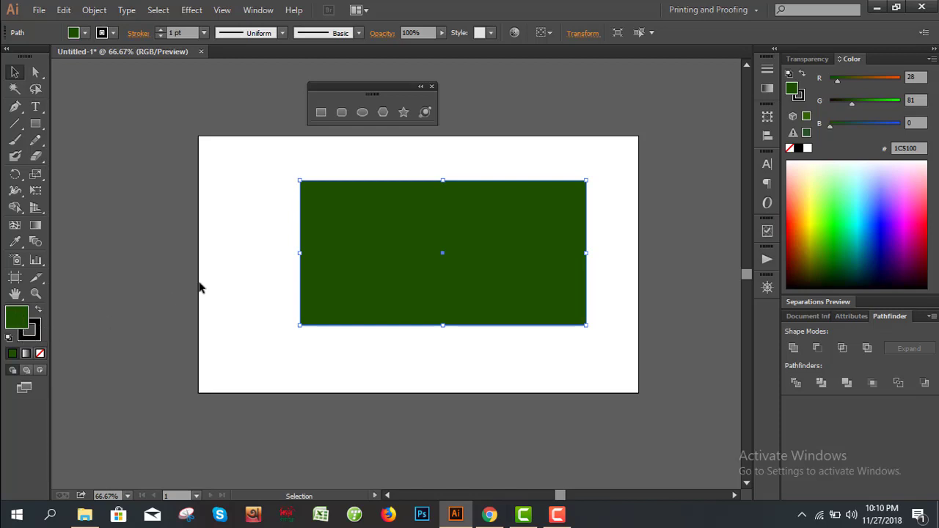
left_click(253, 210)
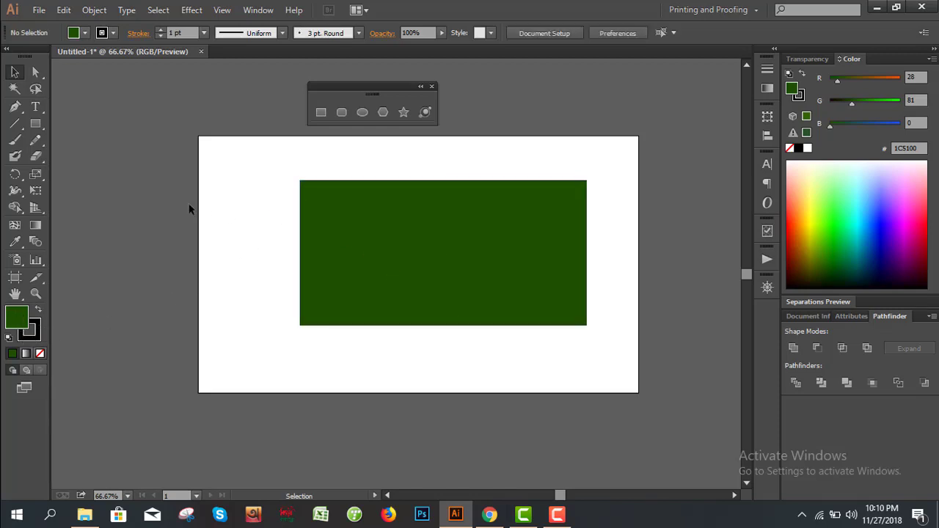
Give the green rectangle a 40 pt black stroke.
left_click(360, 230)
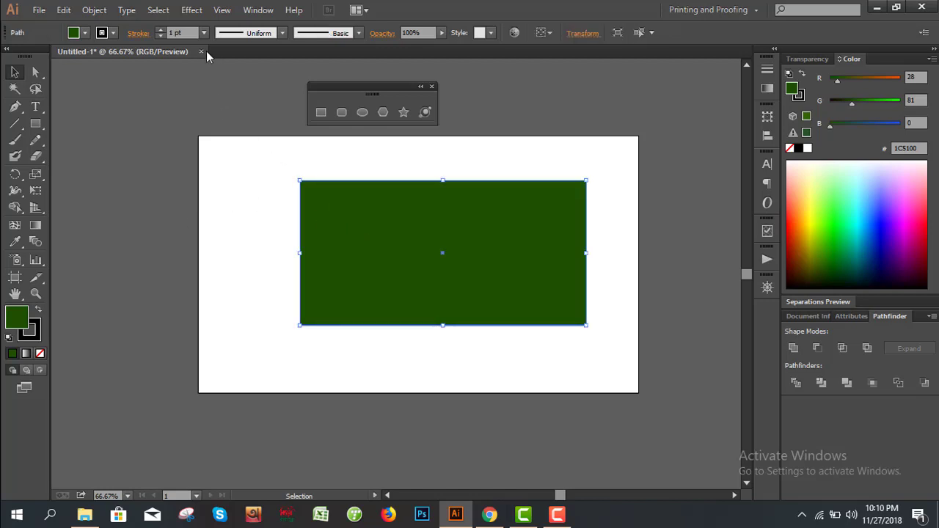
left_click(204, 33)
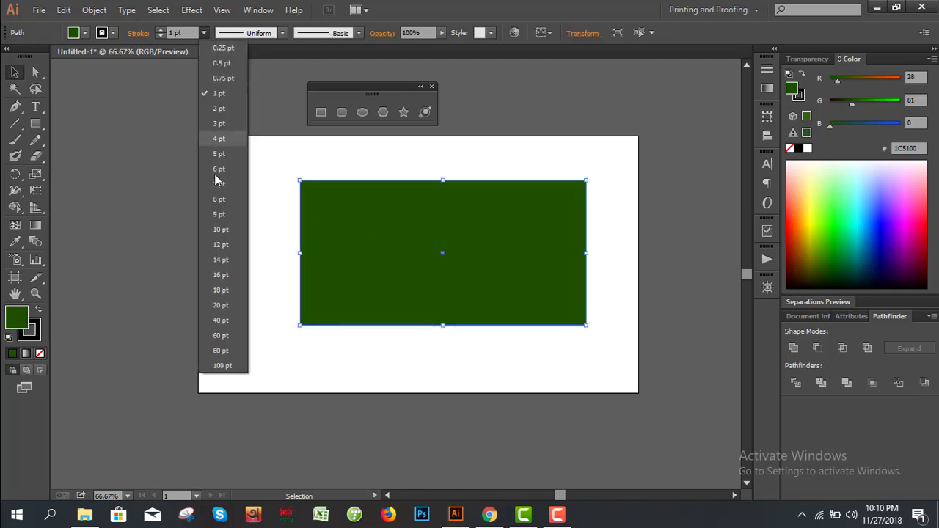
left_click(222, 321)
left_click(221, 257)
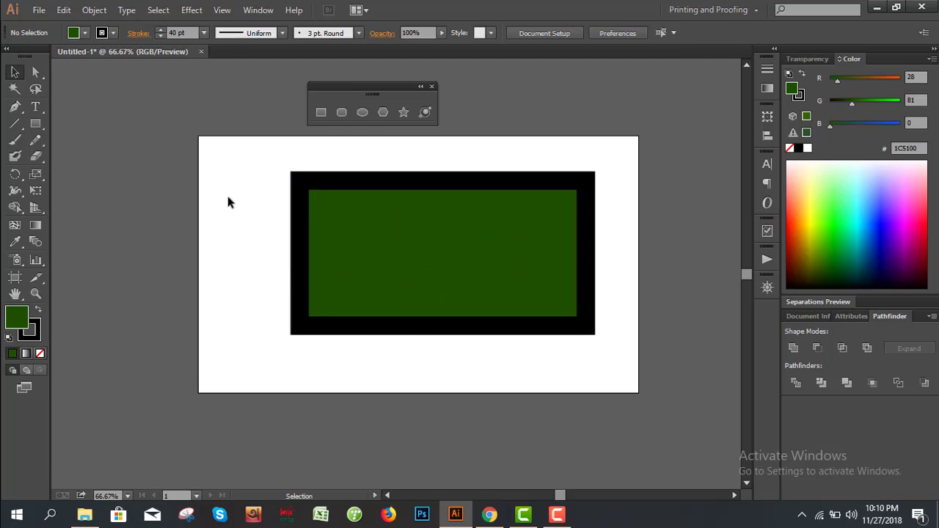
Nudge the rectangle slightly lower and leave it selected.
left_click_drag(236, 175, 282, 240)
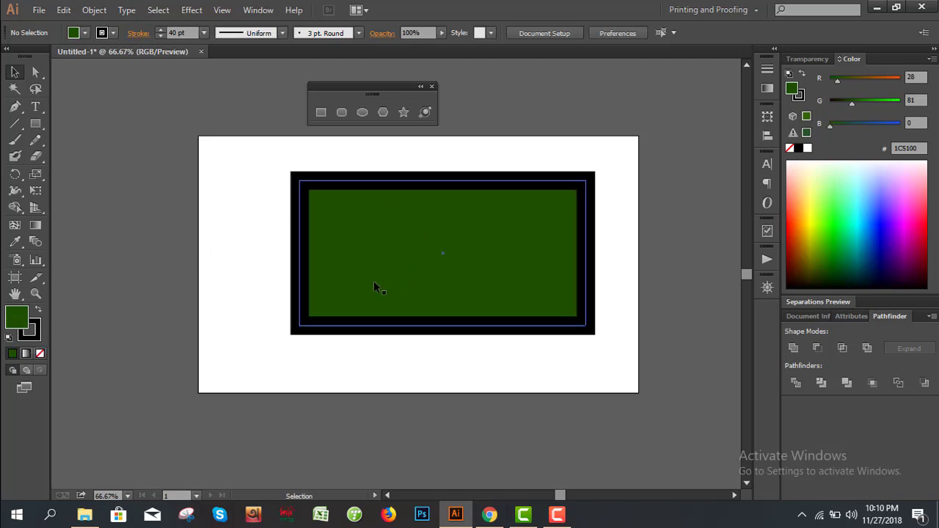
mouse_move(468, 259)
left_mouse_down()
mouse_move(468, 273)
mouse_move(468, 263)
left_mouse_up()
left_click(214, 198)
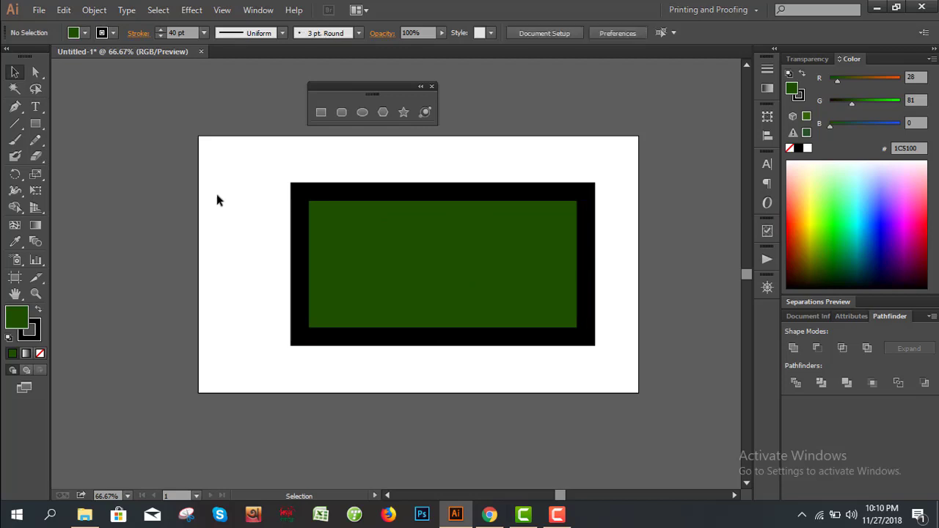
left_click(402, 236)
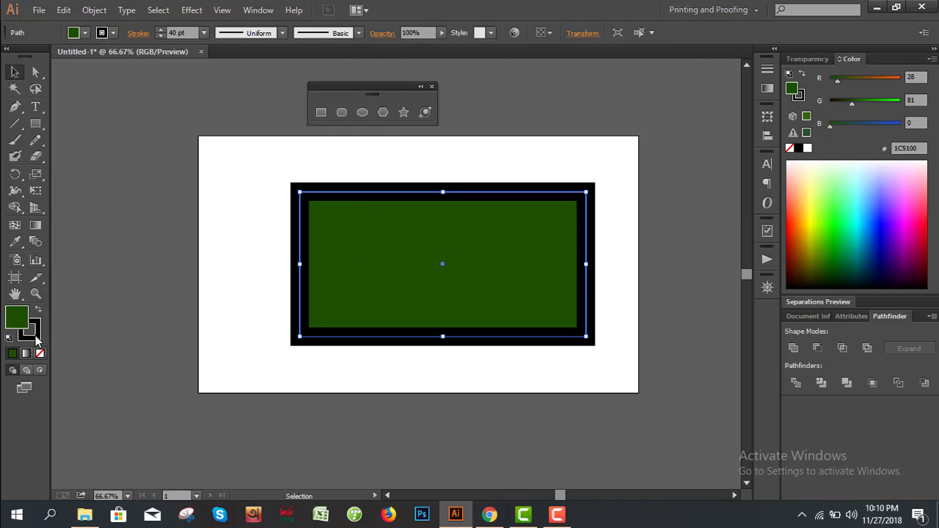
Try several swatch fills, ending with dark green 006837 on the rectangle.
left_click(83, 33)
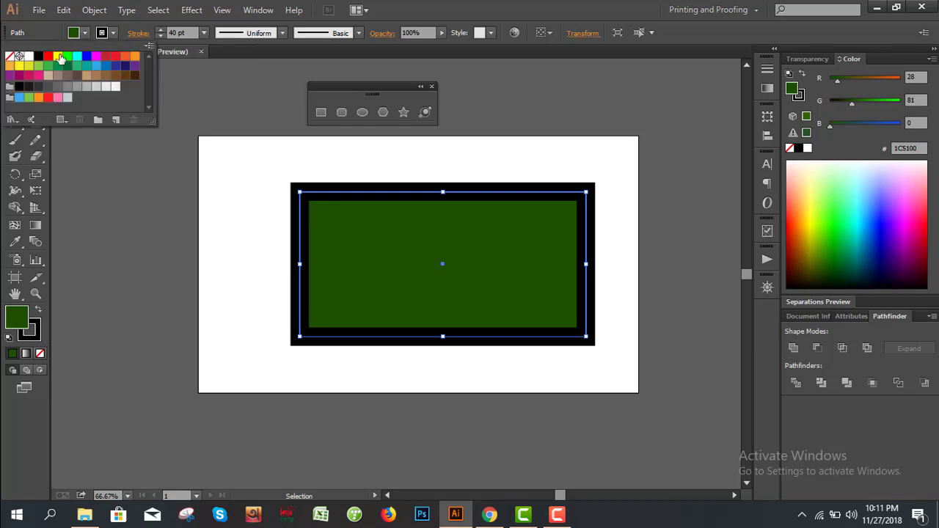
left_click(47, 56)
left_click(78, 56)
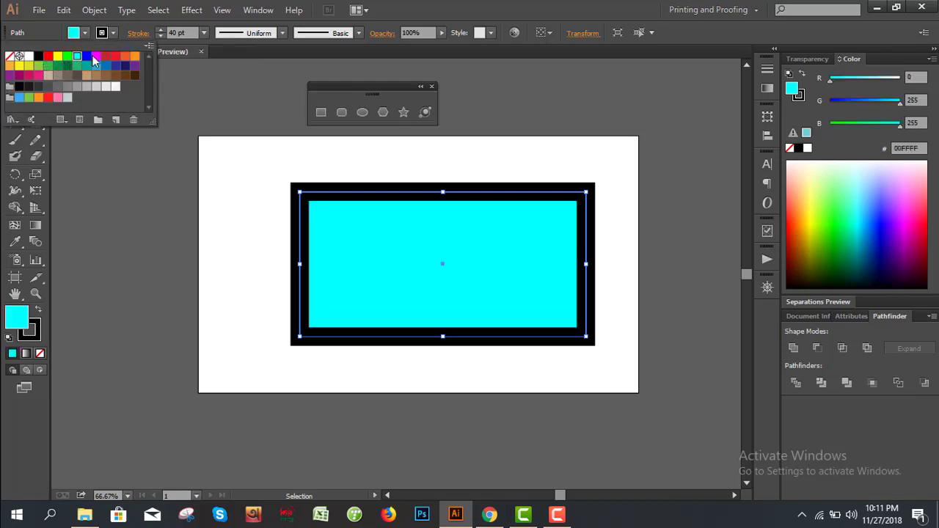
left_click(106, 57)
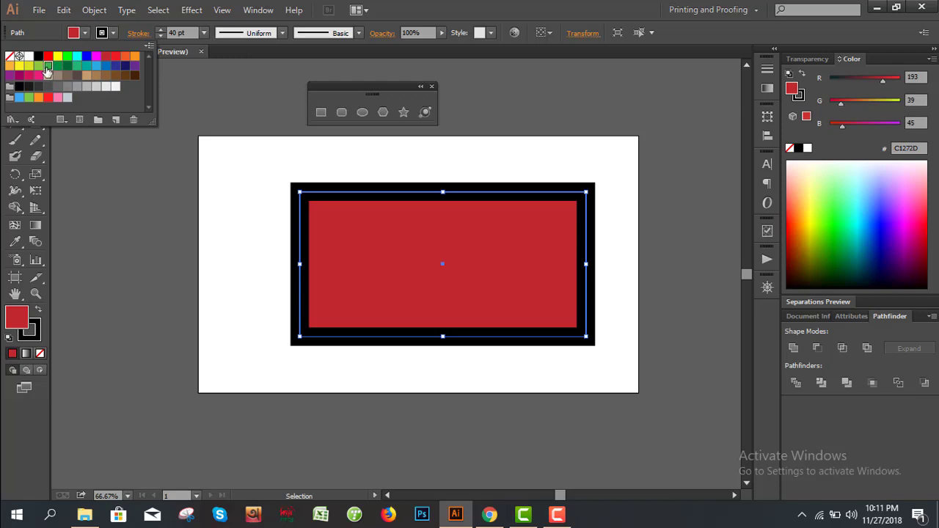
left_click(47, 66)
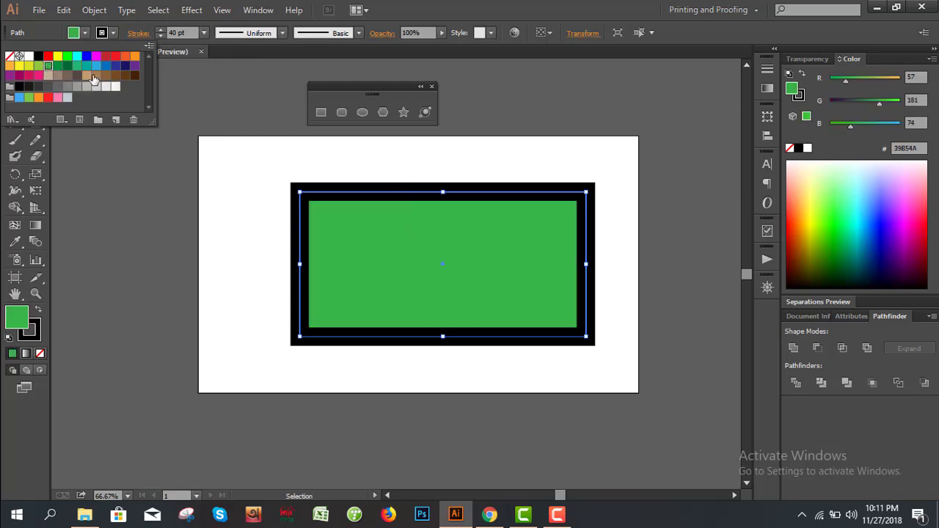
left_click(68, 66)
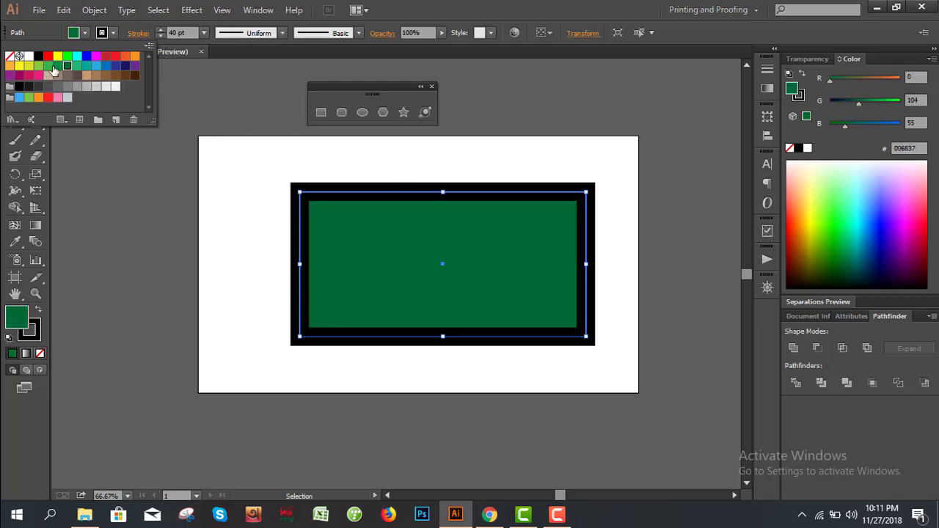
Fill the rectangle with green 009245 and remove its black stroke.
left_click(58, 66)
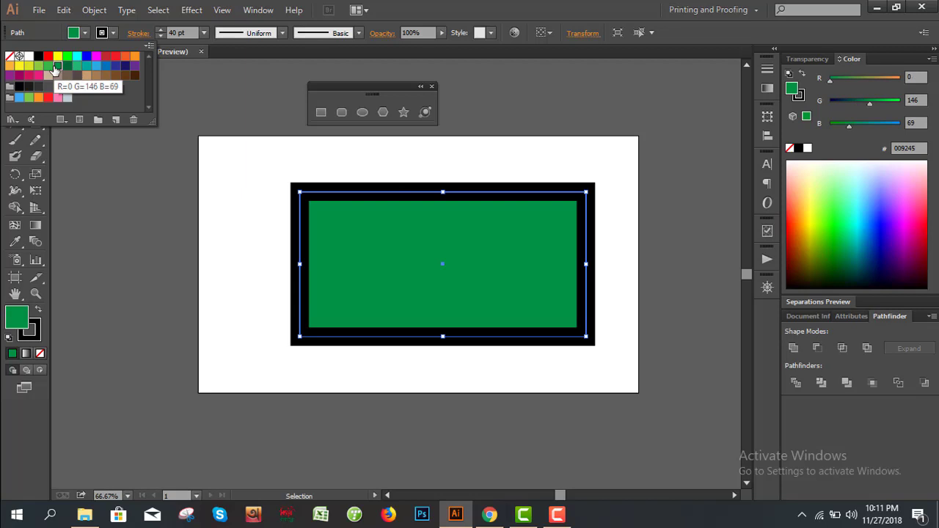
left_click(113, 33)
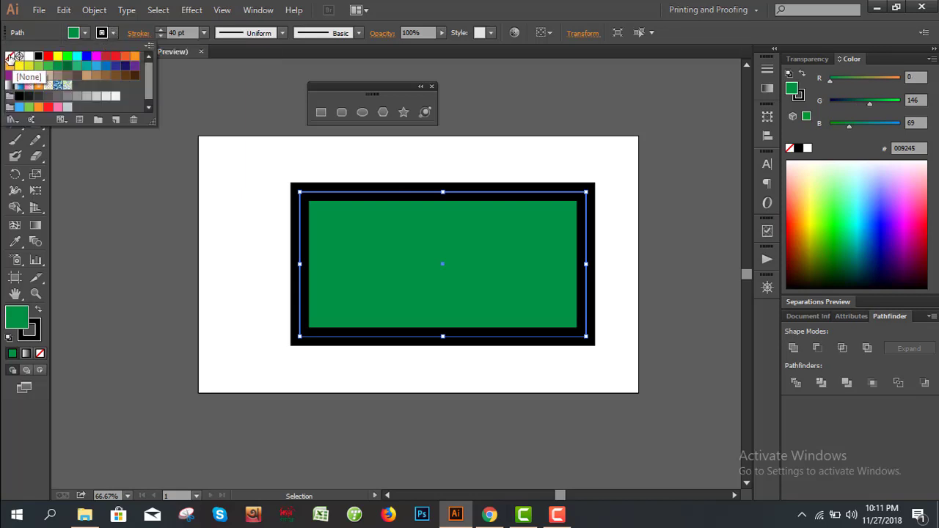
left_click(10, 57)
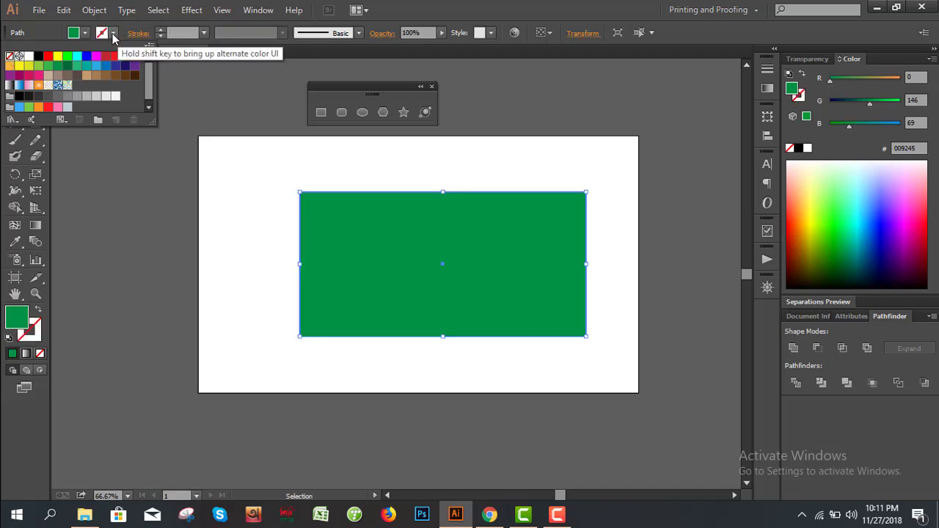
left_click(273, 263)
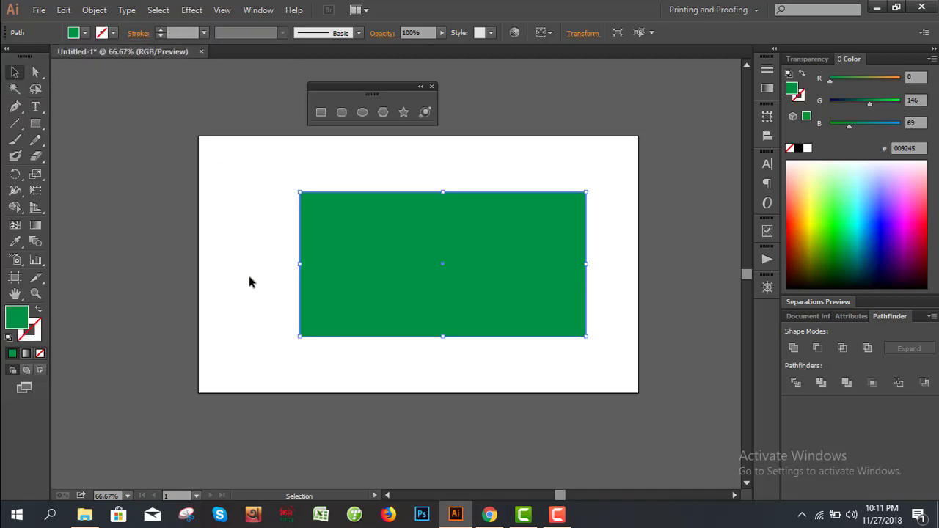
left_click(245, 267)
left_click(317, 259)
left_click(251, 258)
left_click(423, 229)
Try black and red strokes, settling on a cyan 10 pt stroke.
left_click(113, 33)
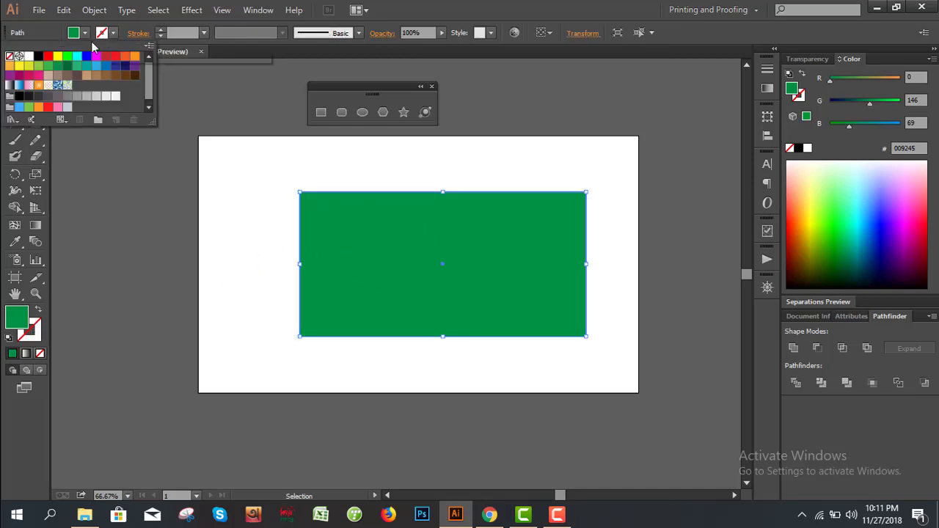
left_click(39, 56)
left_click(49, 56)
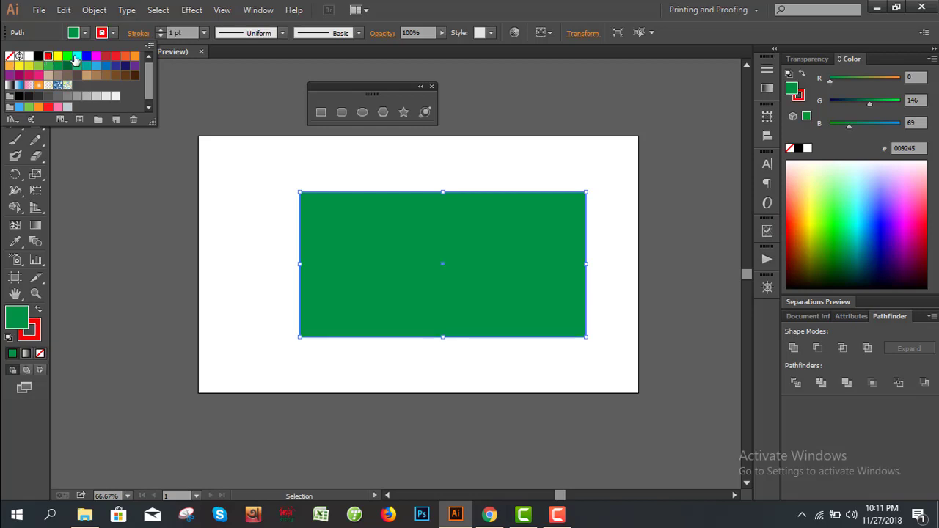
left_click(77, 57)
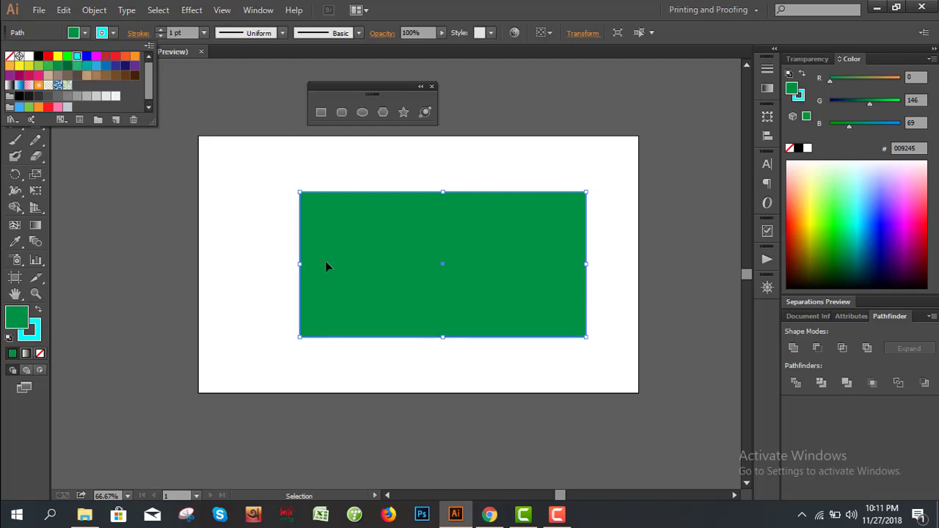
left_click(184, 33)
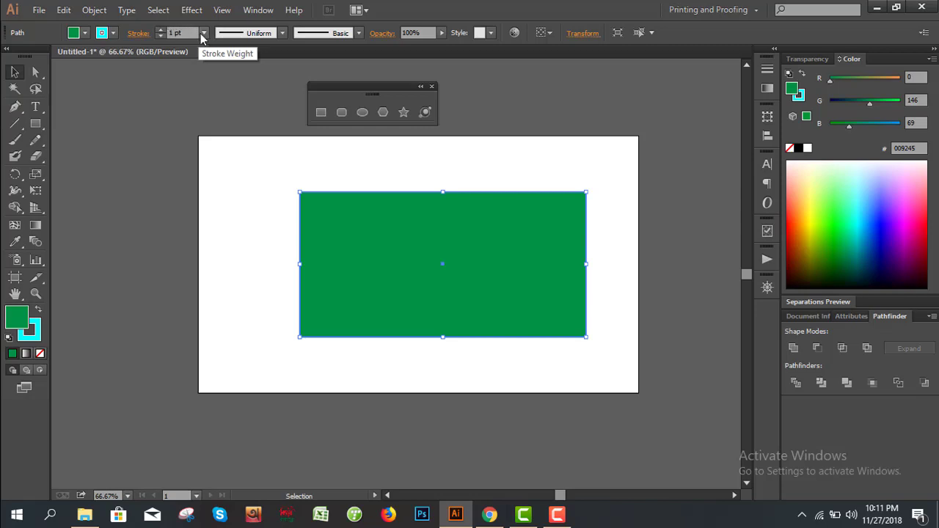
left_click(204, 32)
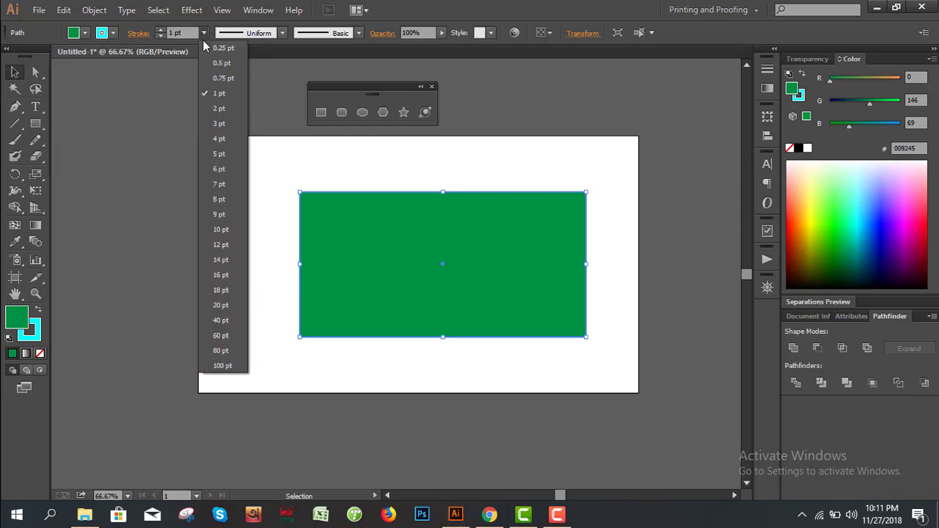
left_click(226, 234)
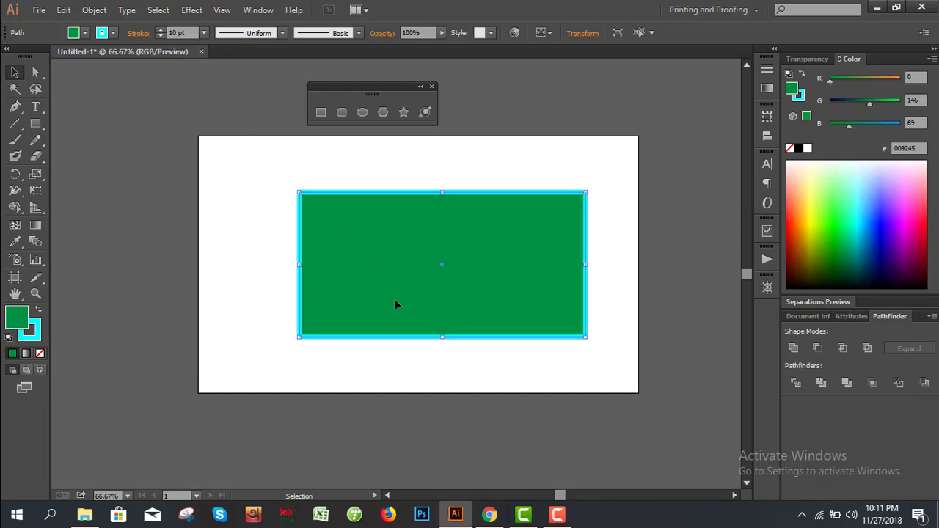
Set the rectangle's stroke to None from the toolbar.
left_click(106, 32)
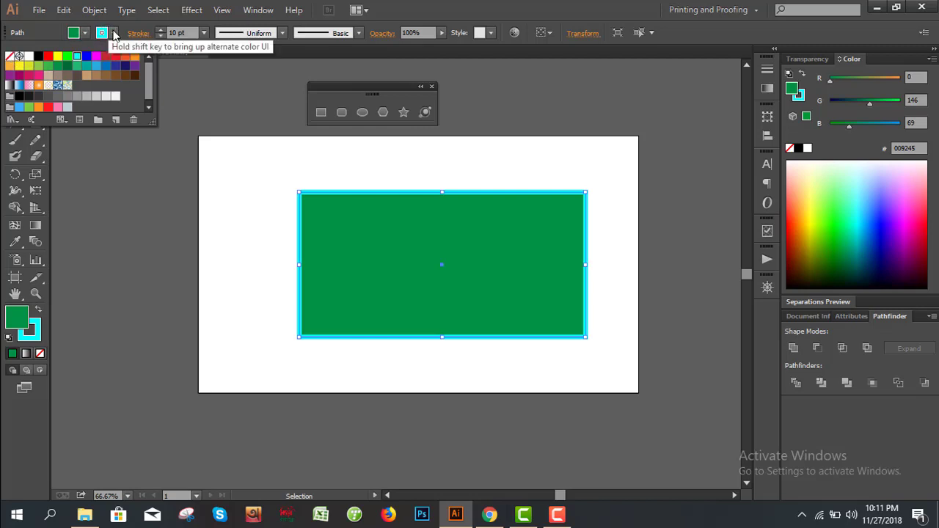
left_click(73, 225)
left_click(41, 332)
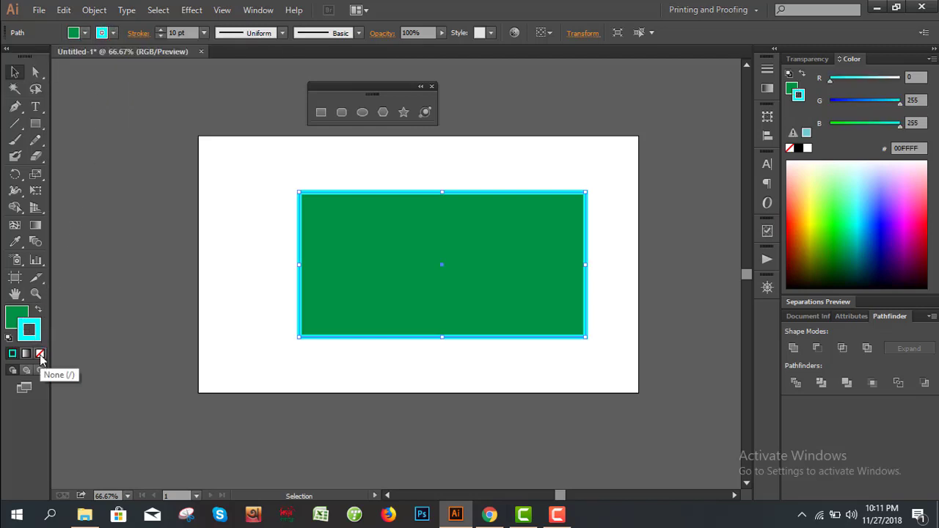
left_click(40, 355)
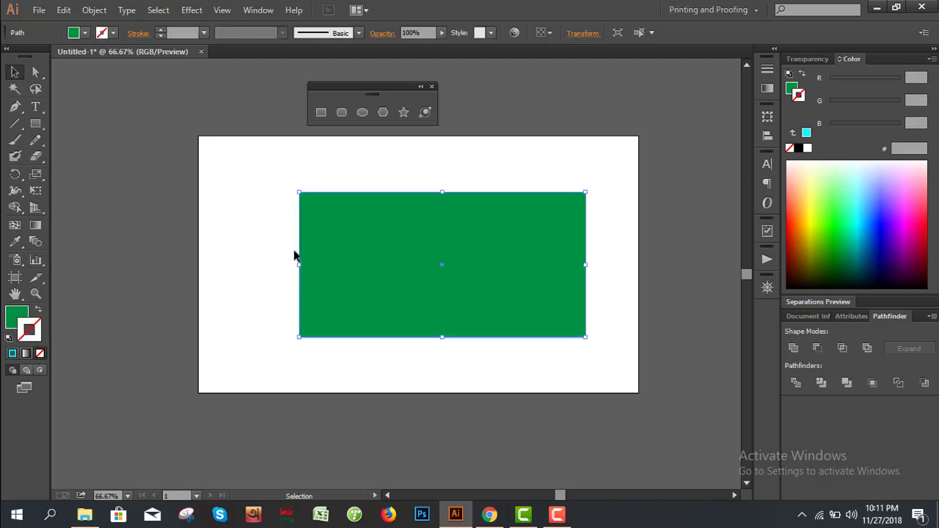
left_click(259, 242)
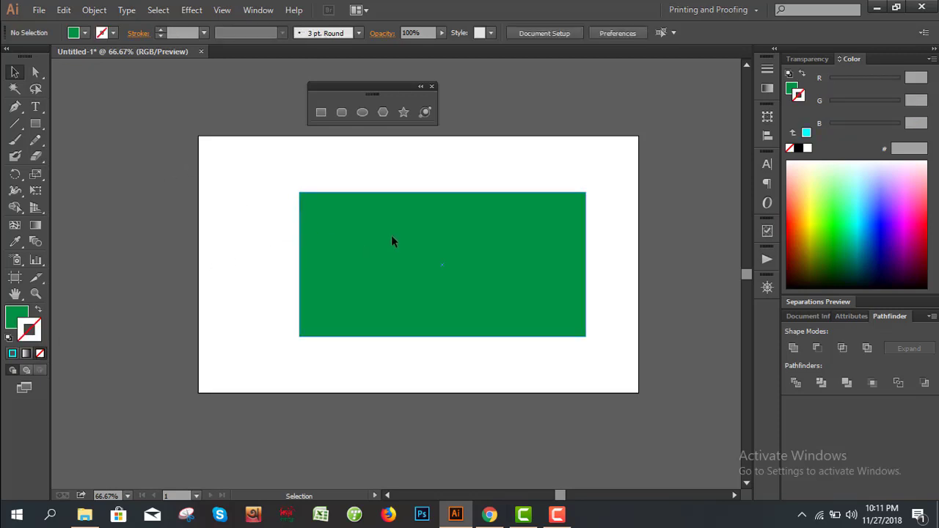
Shift the rectangle slightly left and draw a red-filled oval in its middle.
left_click_drag(392, 242, 368, 242)
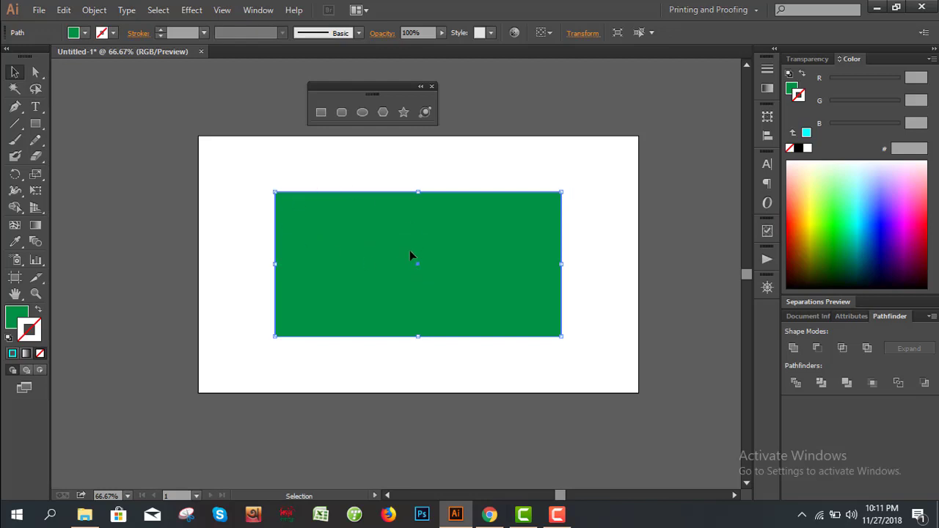
left_click(364, 111)
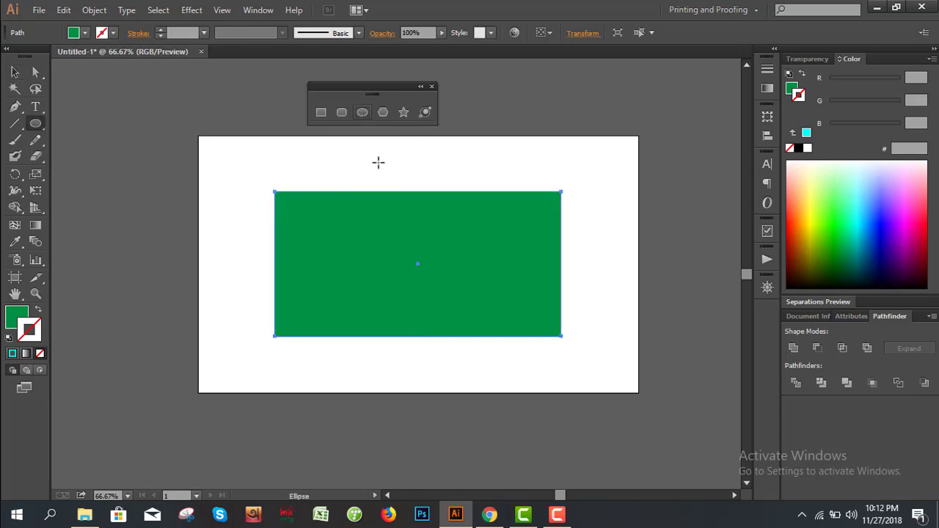
left_click_drag(361, 223, 473, 321)
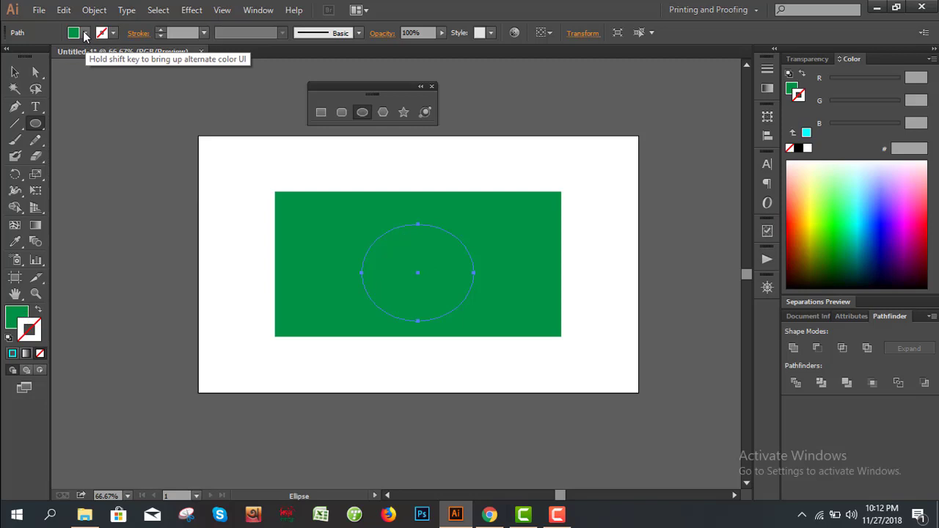
left_click(85, 33)
left_click(48, 57)
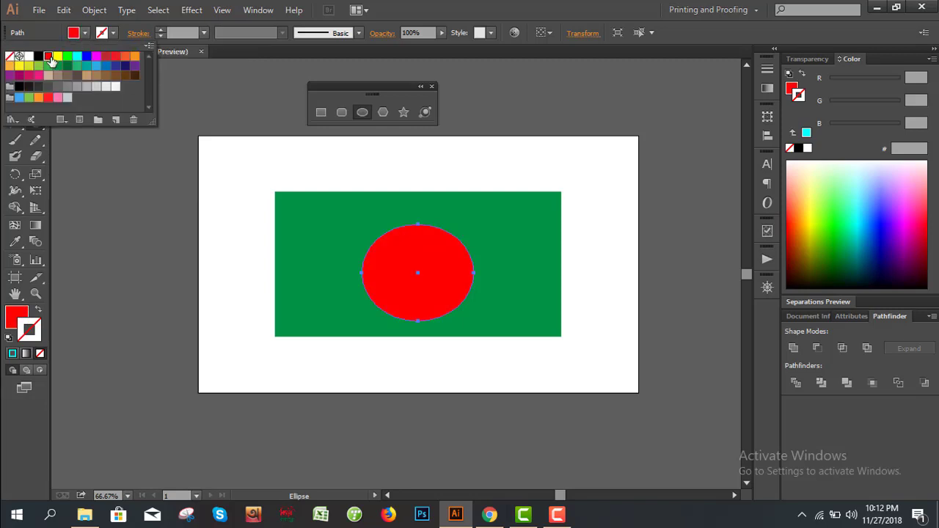
left_click(238, 50)
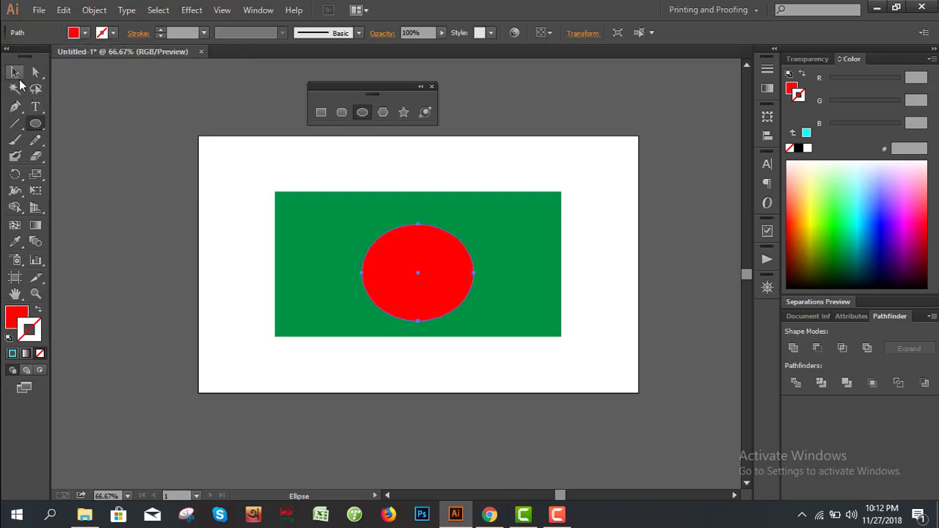
Centre the red oval on the flag.
left_click(17, 77)
left_click(216, 267)
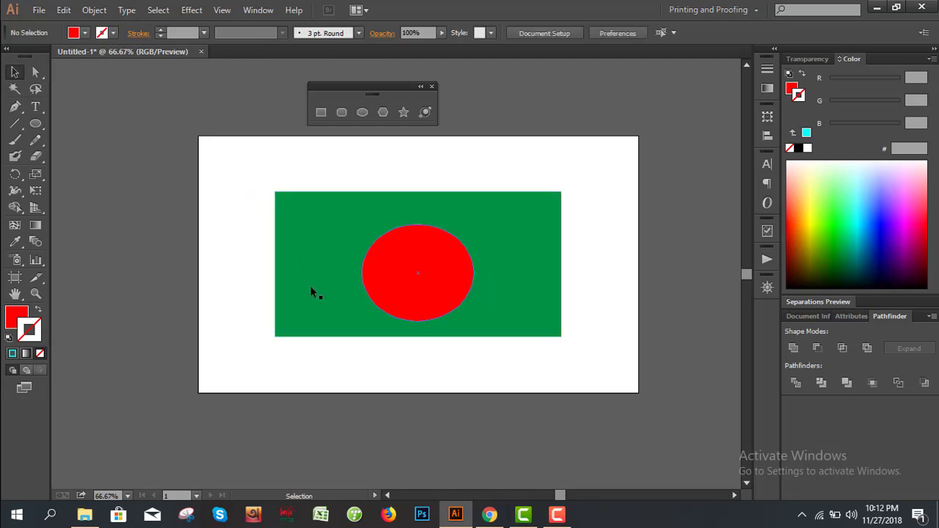
left_click_drag(441, 279, 444, 276)
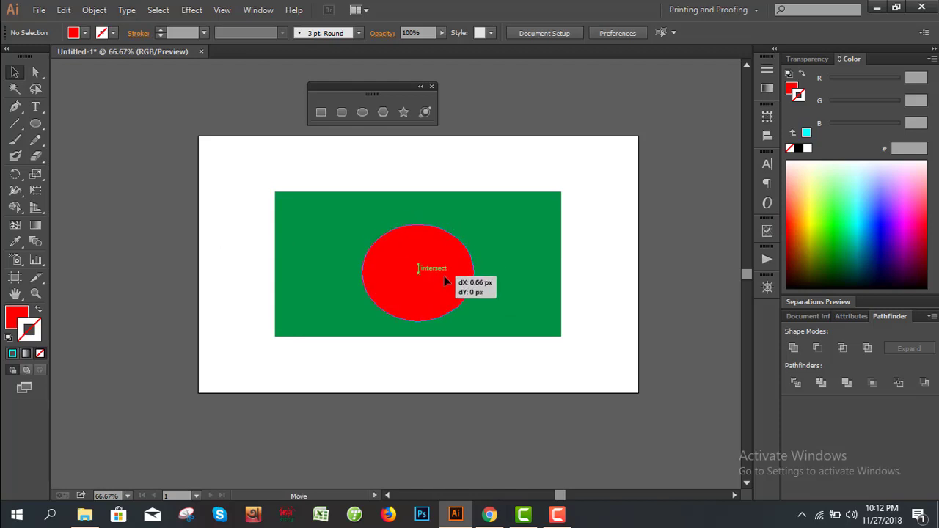
After trying lighter greens, refill the flag rectangle with the dark green 006837.
left_click(328, 247, "shift")
left_click(309, 247)
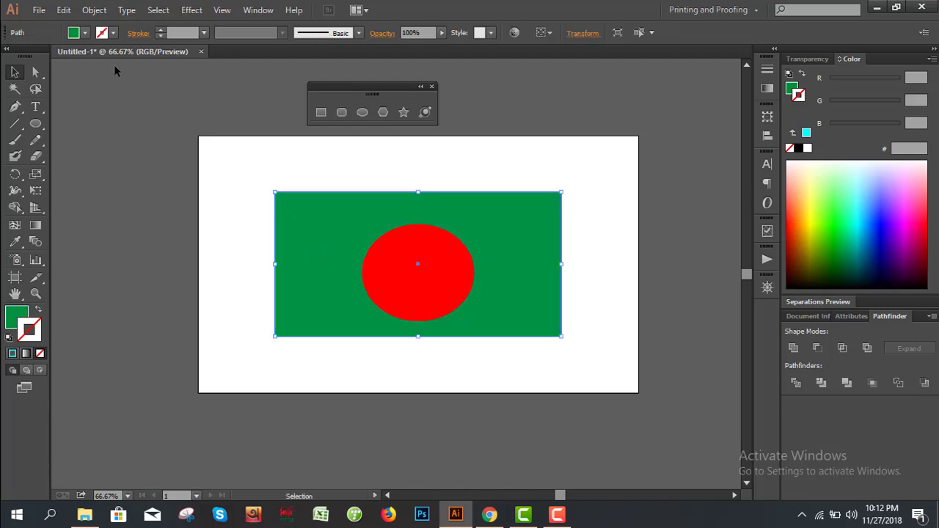
left_click(85, 33)
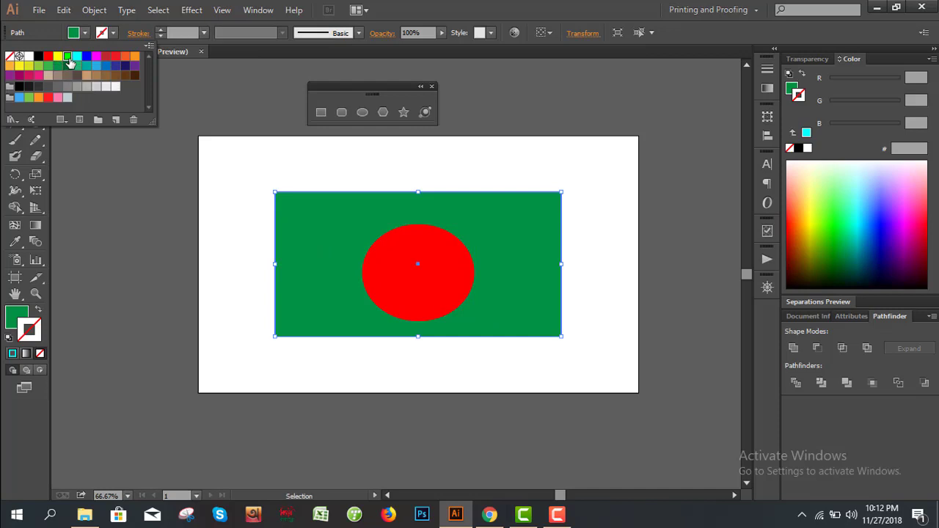
left_click(67, 56)
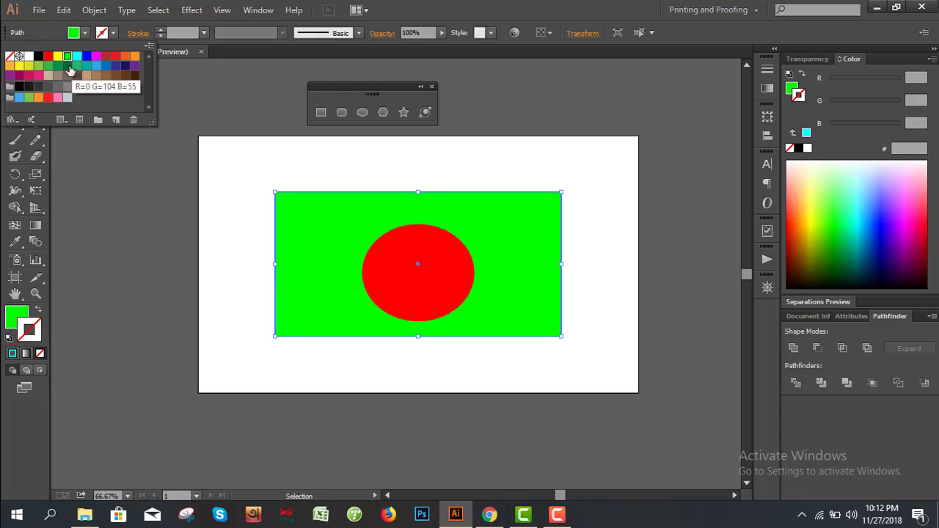
left_click(47, 66)
left_click(67, 66)
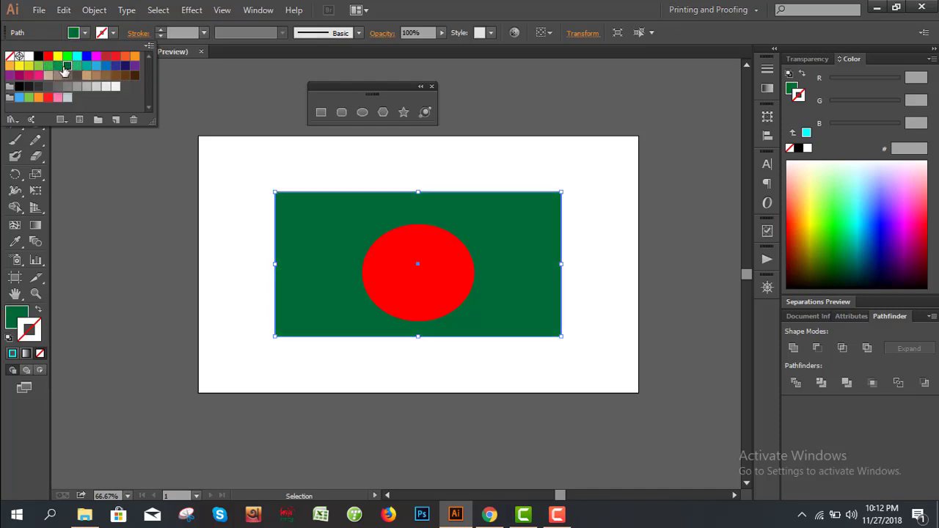
left_click(58, 66)
left_click(67, 66)
left_click(252, 259)
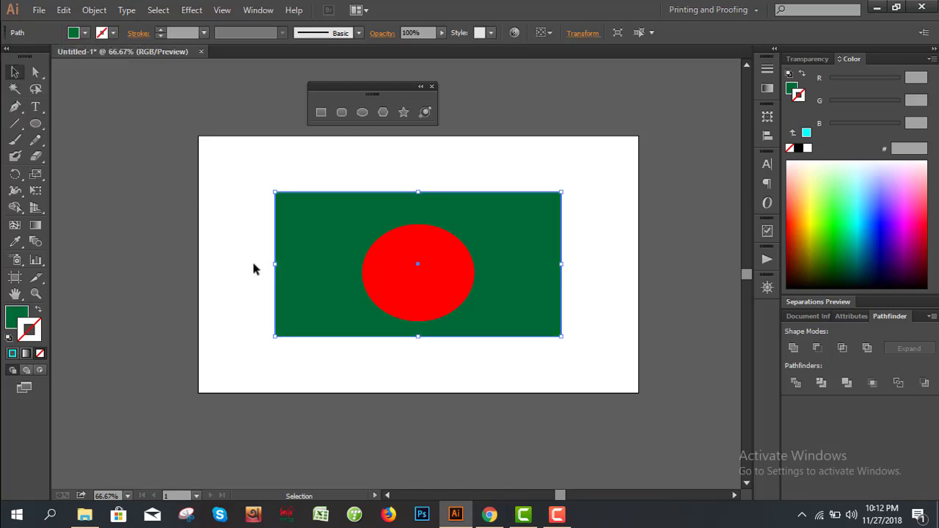
left_click(222, 207)
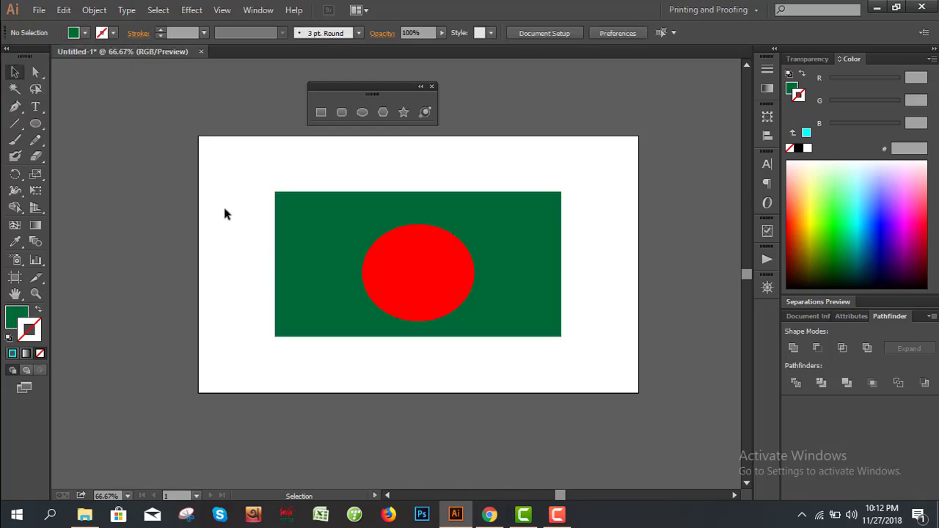
left_click(297, 229)
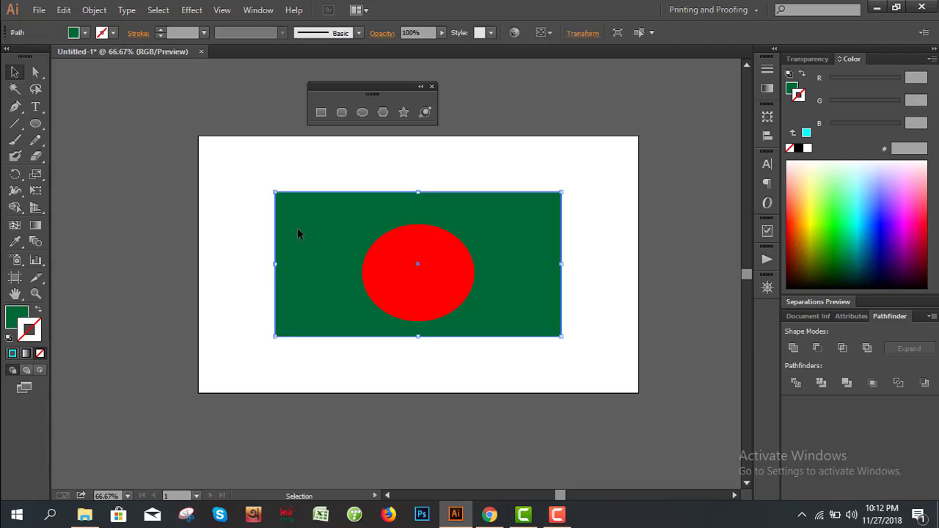
Select the green rectangle and red oval together and stretch the flag's top edge upward.
left_click(233, 267)
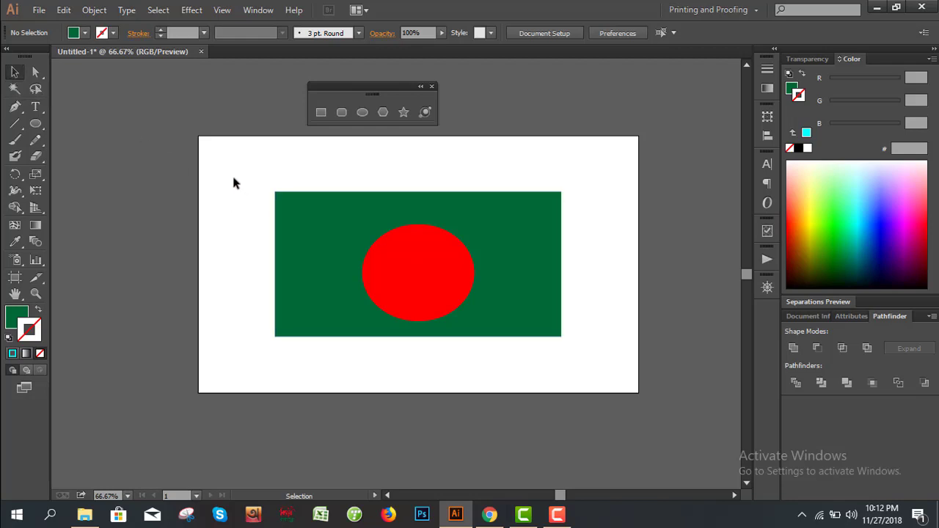
mouse_move(233, 177)
left_mouse_down()
mouse_move(310, 254)
mouse_move(614, 369)
left_mouse_up()
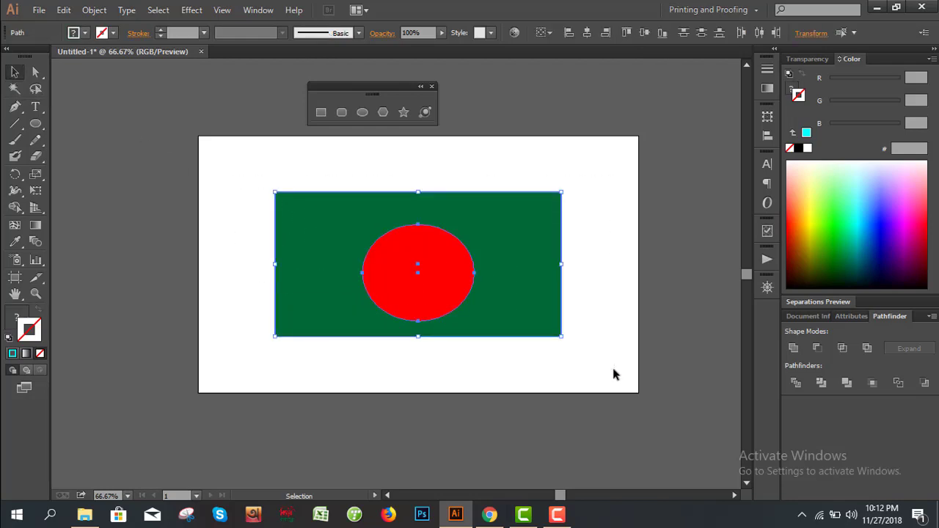
left_click(551, 258)
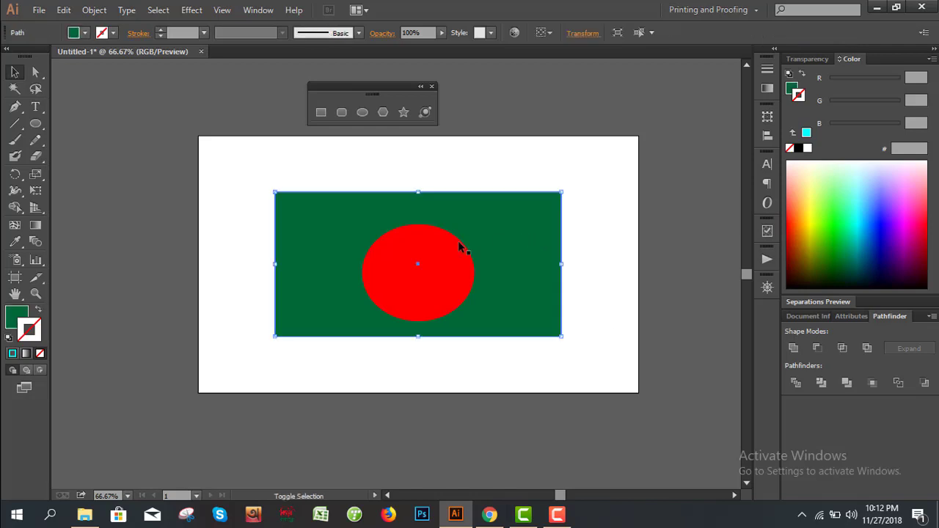
left_click(430, 243, "shift")
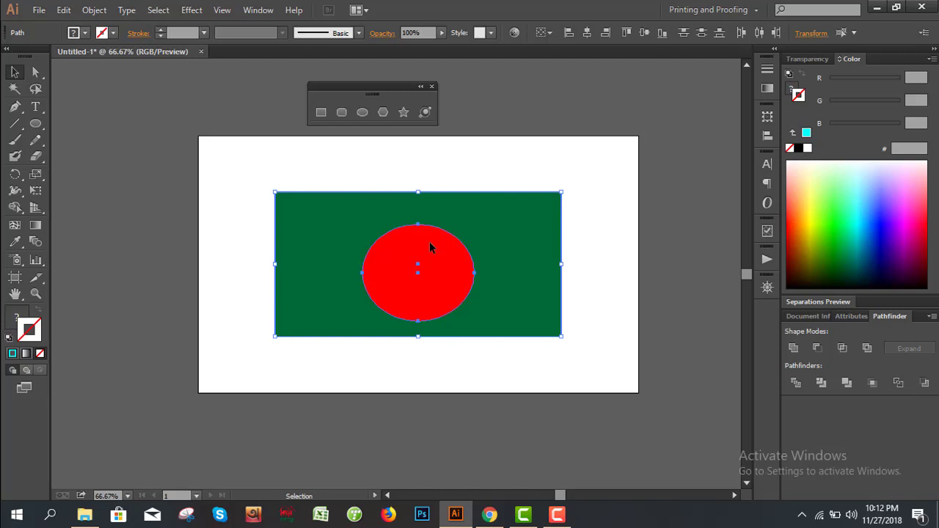
left_click(15, 71)
left_click_drag(387, 226, 381, 220)
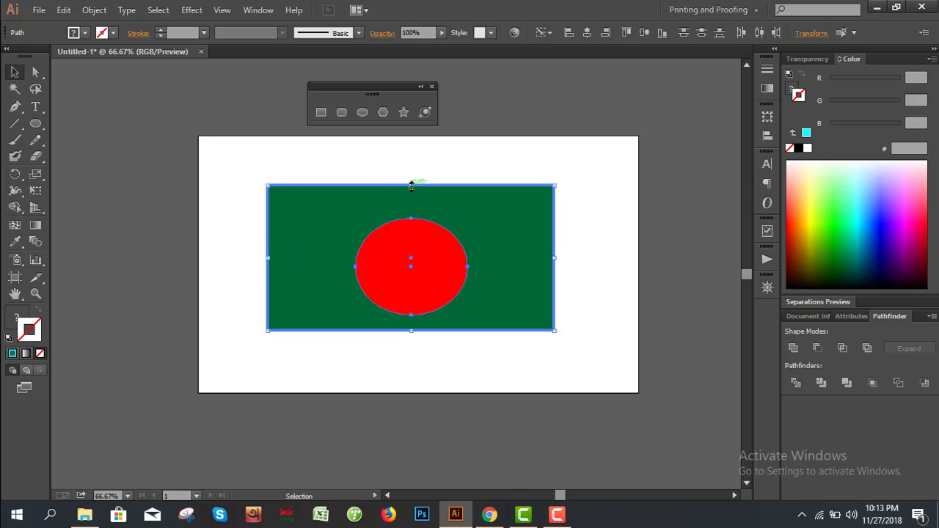
left_click_drag(411, 186, 411, 172)
Shift the whole flag to the right and about 36 px up.
left_click_drag(545, 286, 566, 295)
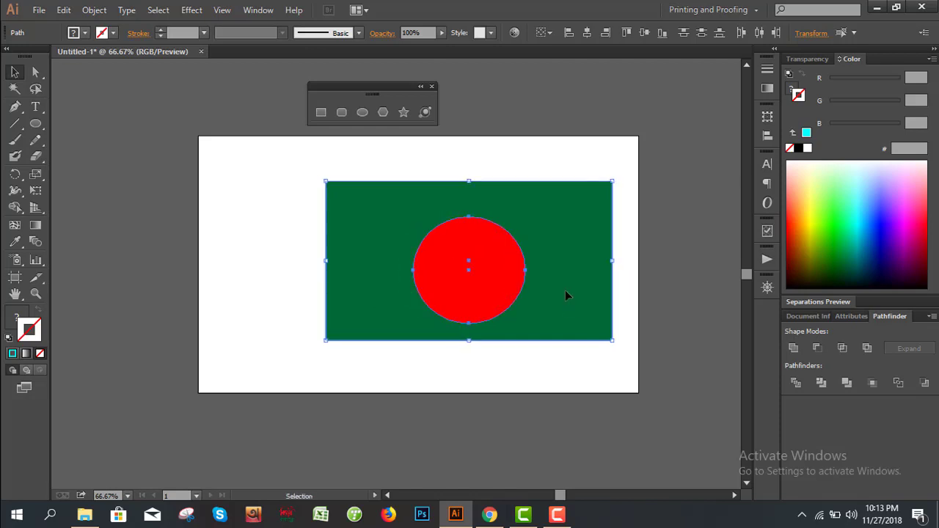
left_click(261, 268)
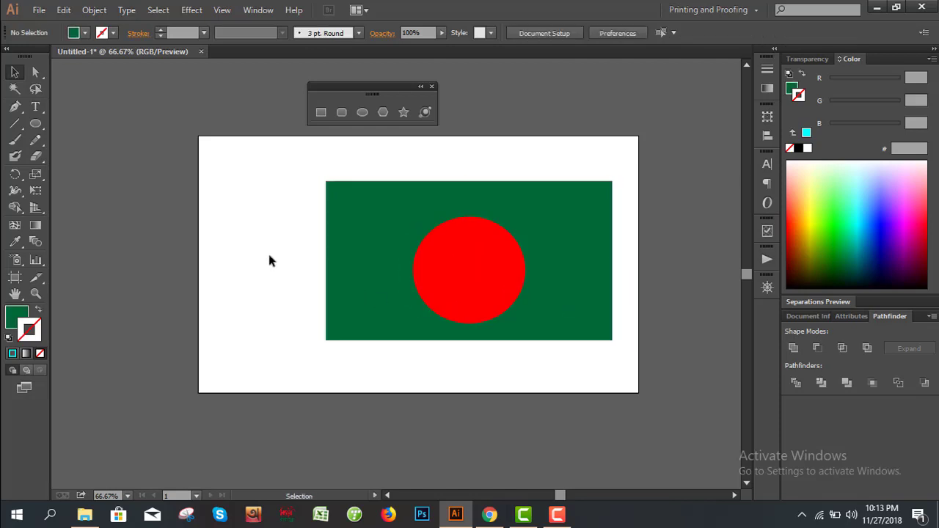
left_click_drag(262, 191, 502, 315)
left_click_drag(501, 291, 502, 265)
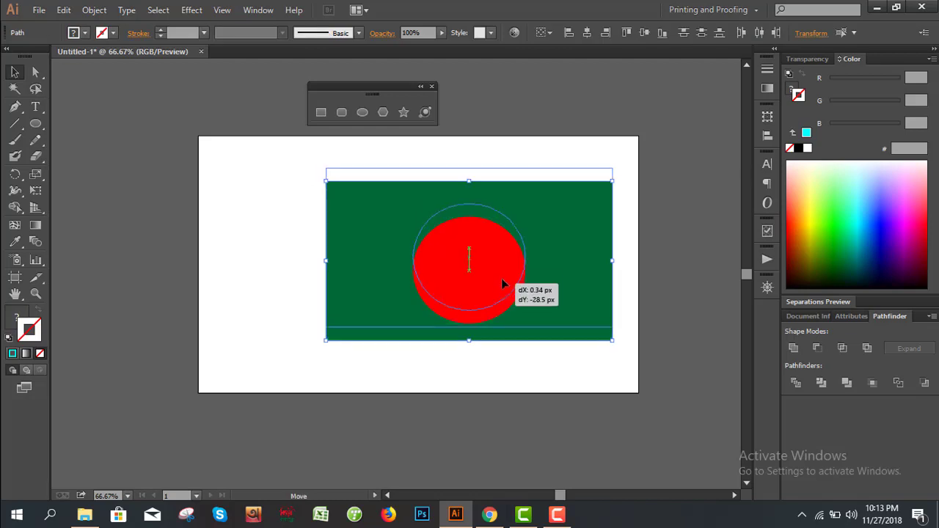
left_click(289, 263)
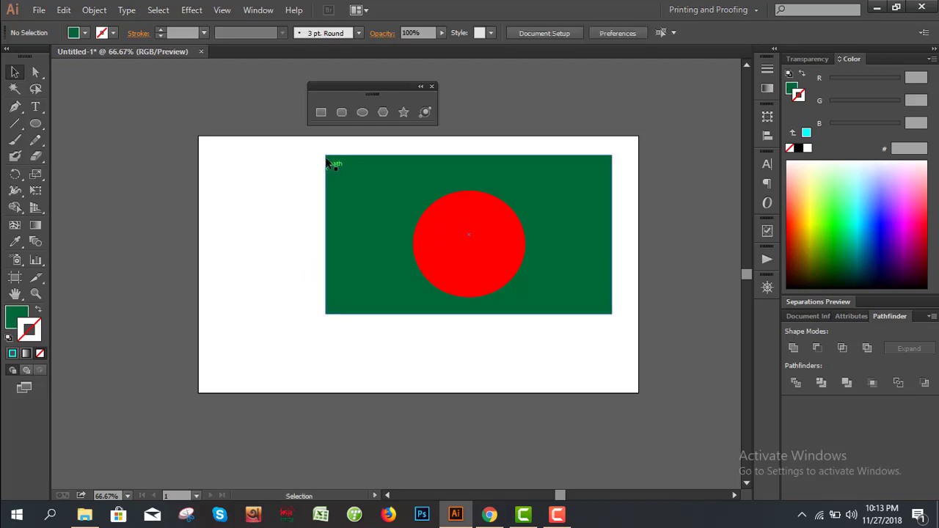
Draw a tall thin pole along the flag's left edge and fill it red.
left_click(321, 113)
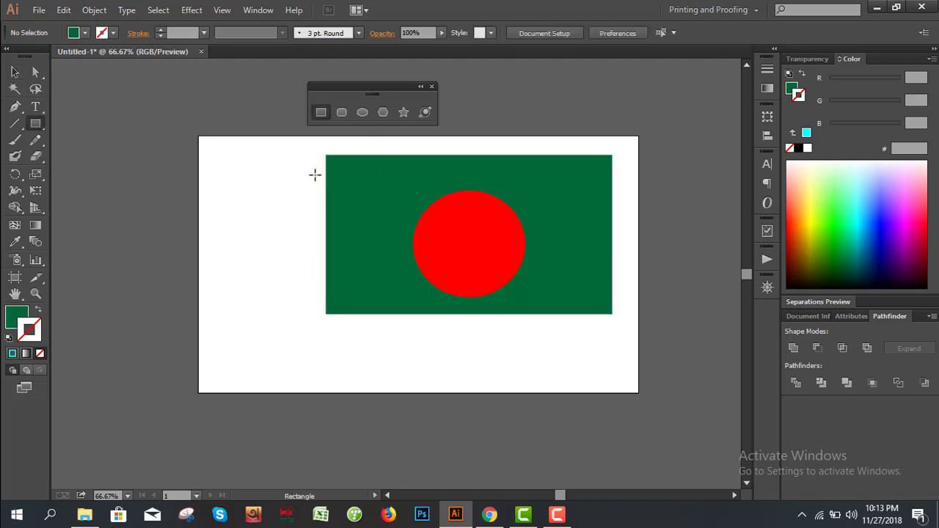
left_click_drag(306, 143, 327, 339)
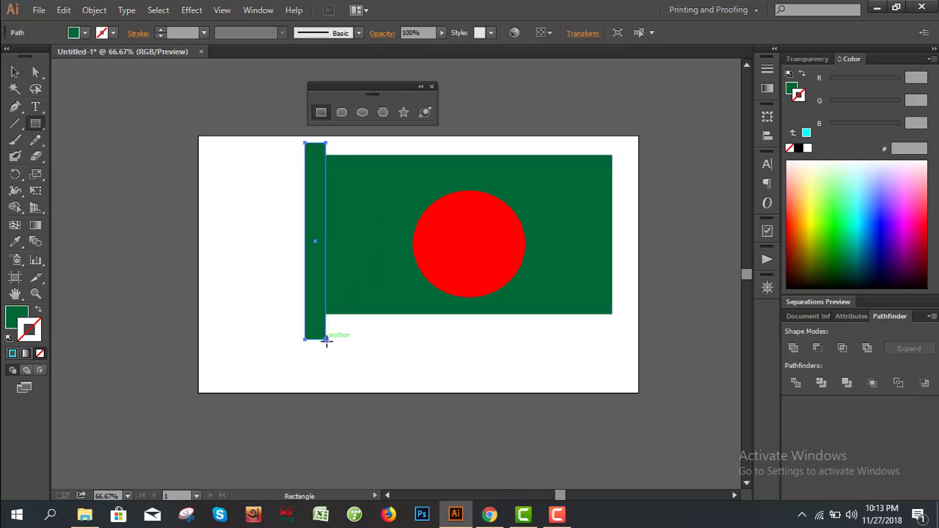
left_click(13, 74)
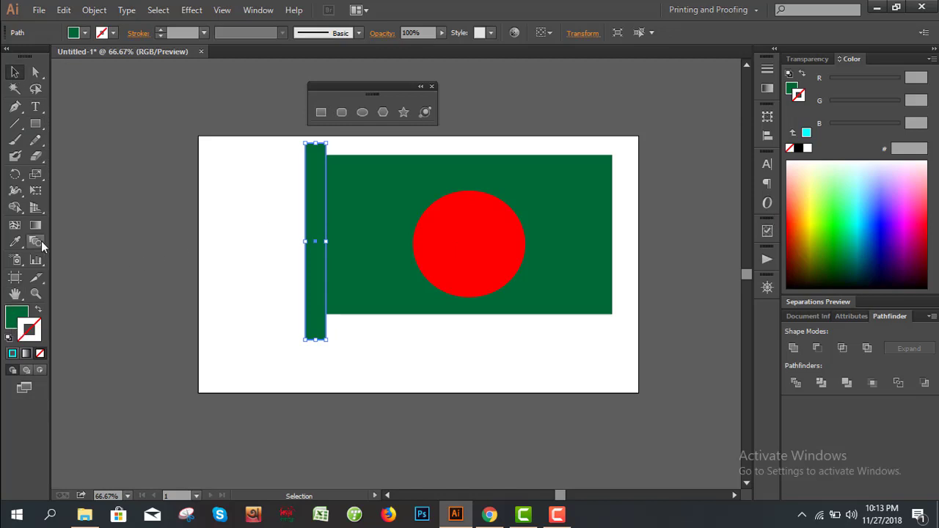
left_click(84, 33)
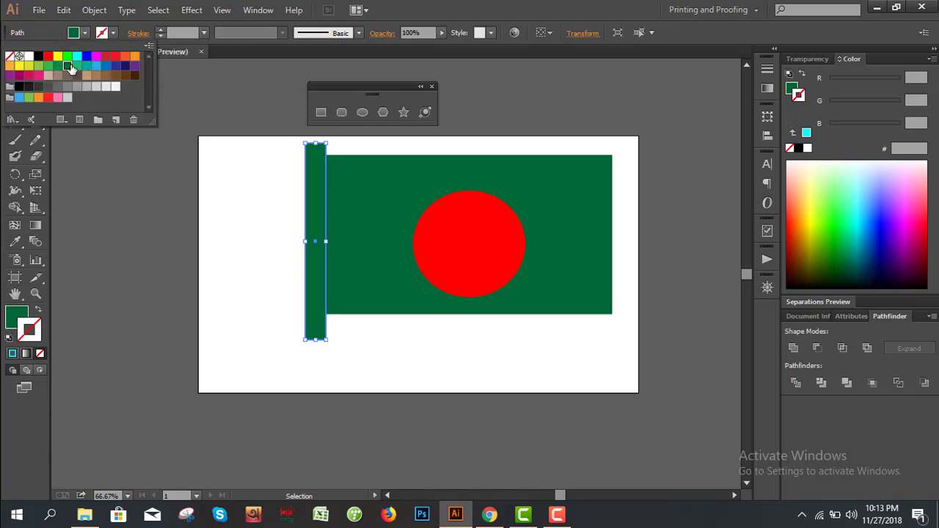
left_click(105, 57)
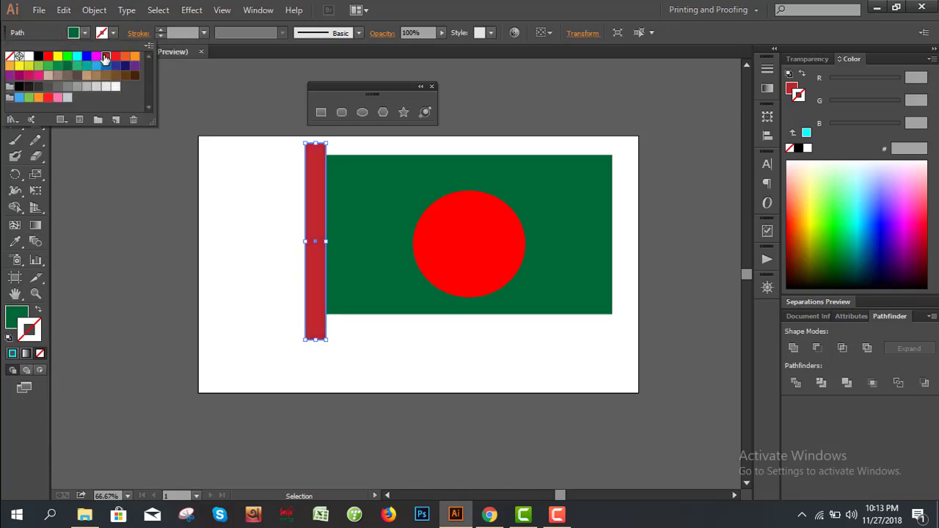
left_click(279, 240)
left_click(279, 241)
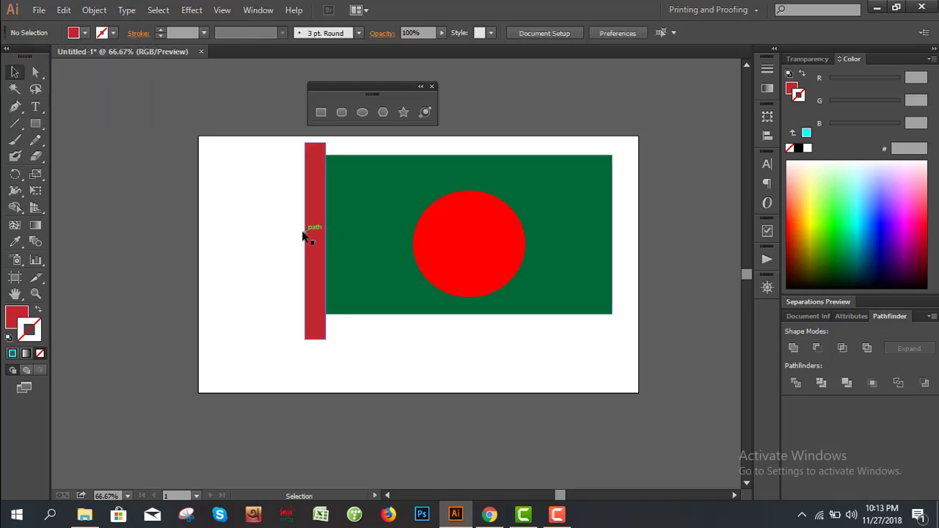
Hide the Color panel through the Window menu.
left_click(259, 10)
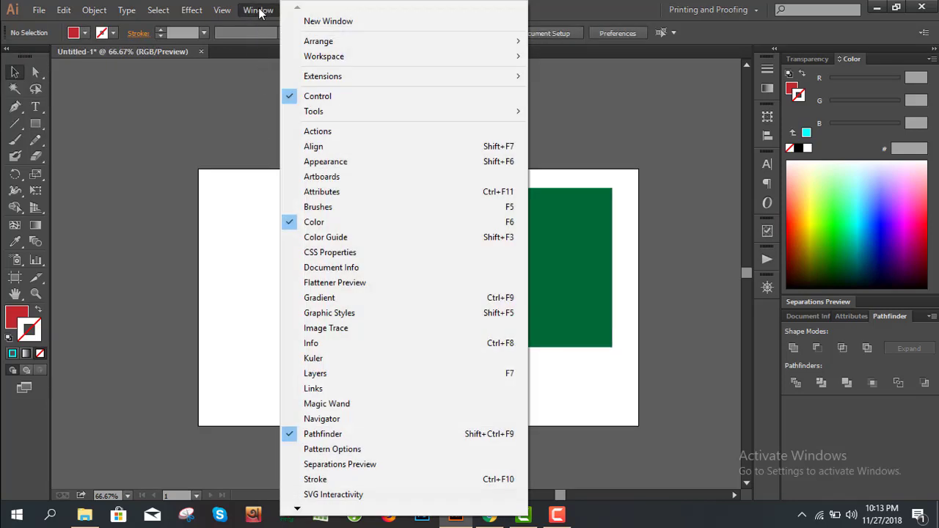
left_click(328, 224)
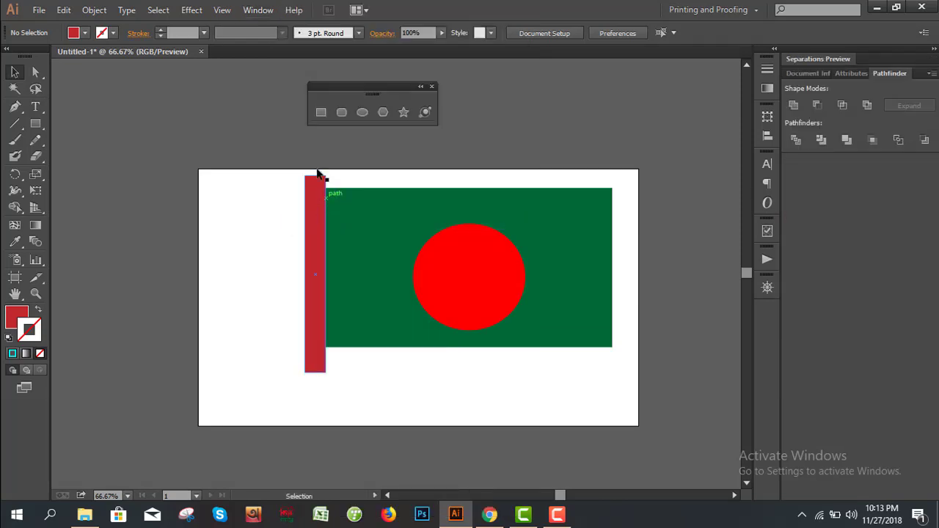
left_click(258, 8)
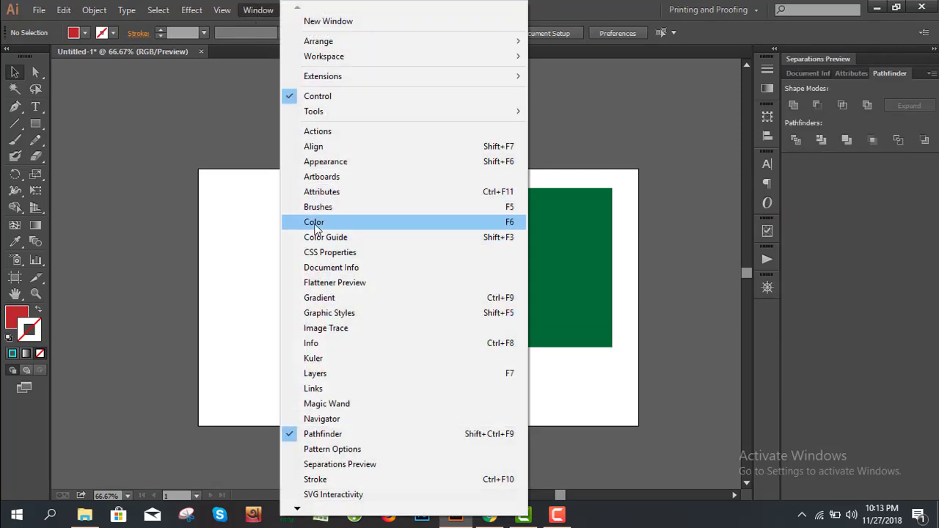
Restore the Color panel, try yellow, pink and green outlines on the pole, then set its stroke to None.
left_click(316, 222)
left_click(315, 235)
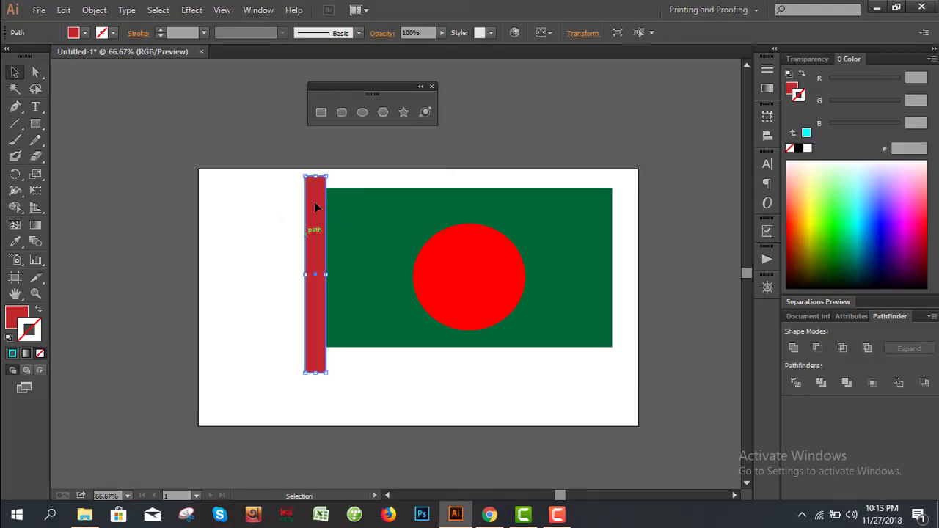
left_click_drag(813, 219, 808, 200)
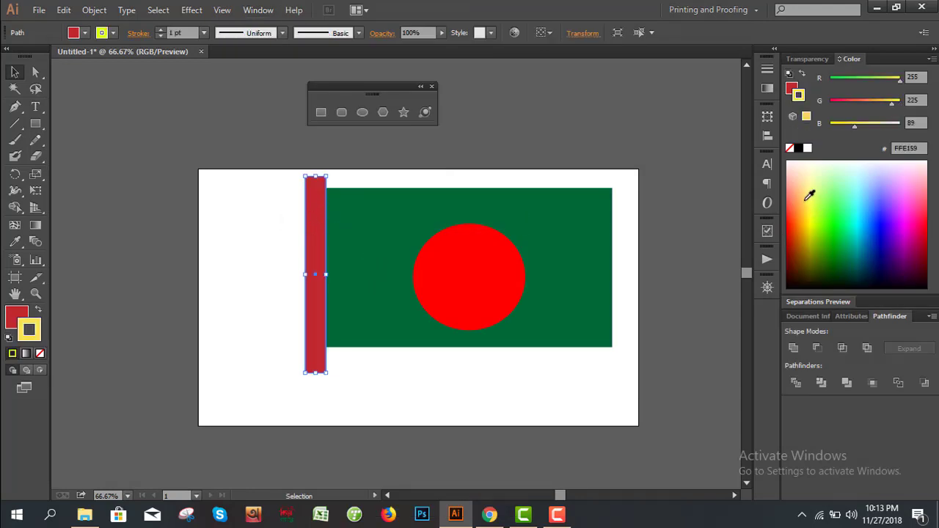
left_click_drag(871, 176, 910, 173)
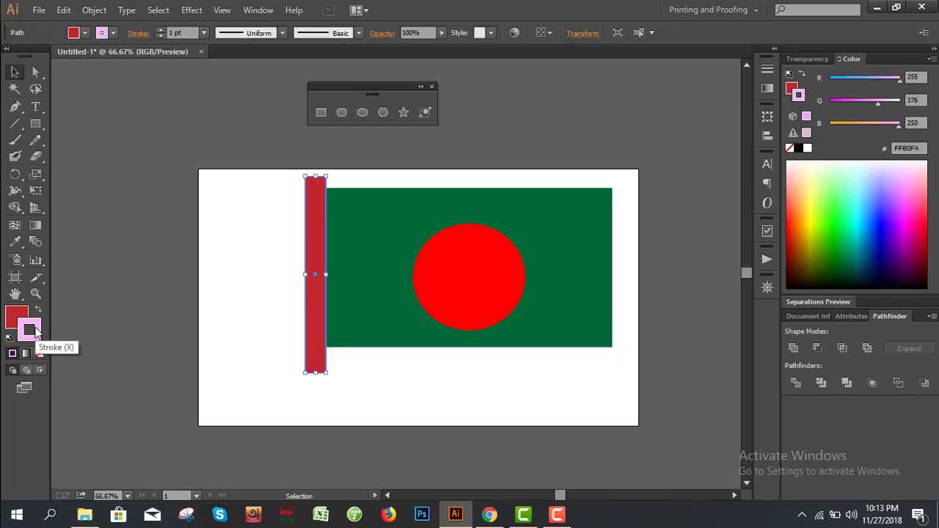
left_click(40, 353)
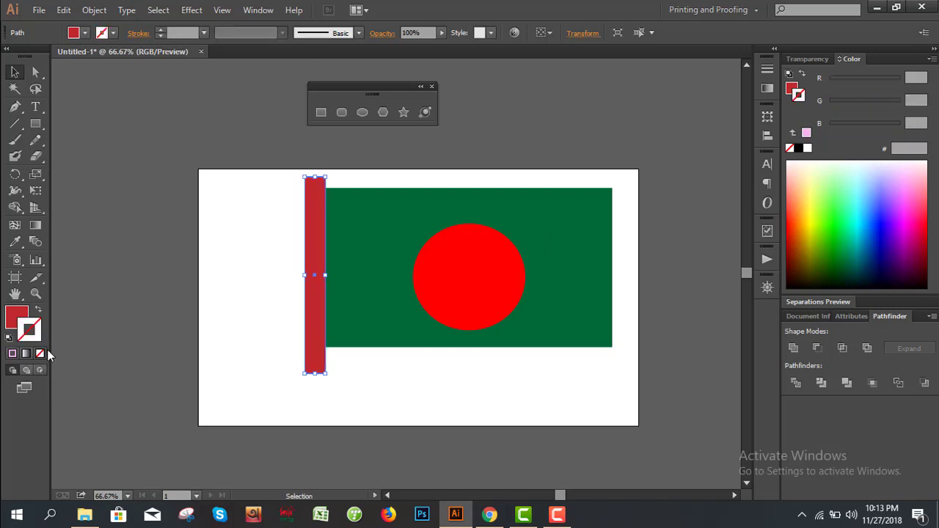
left_click(832, 220)
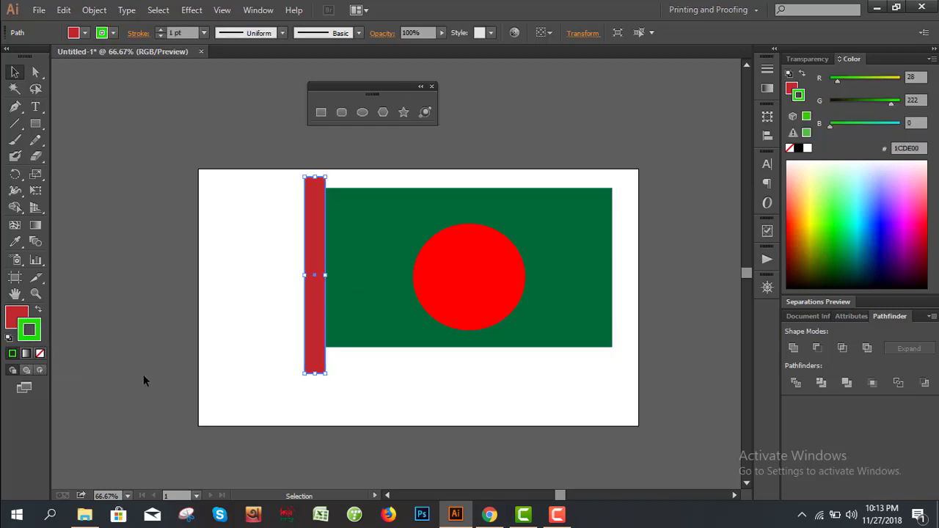
left_click(39, 353)
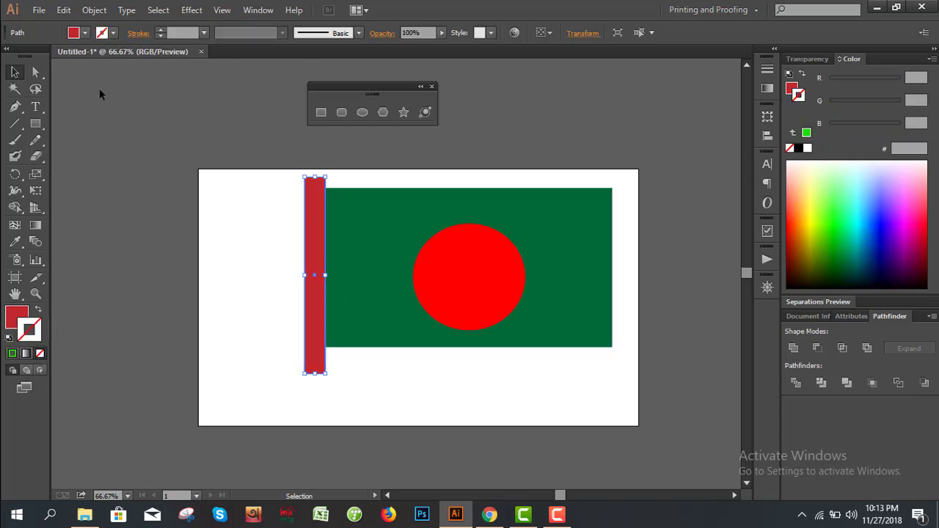
left_click(79, 31)
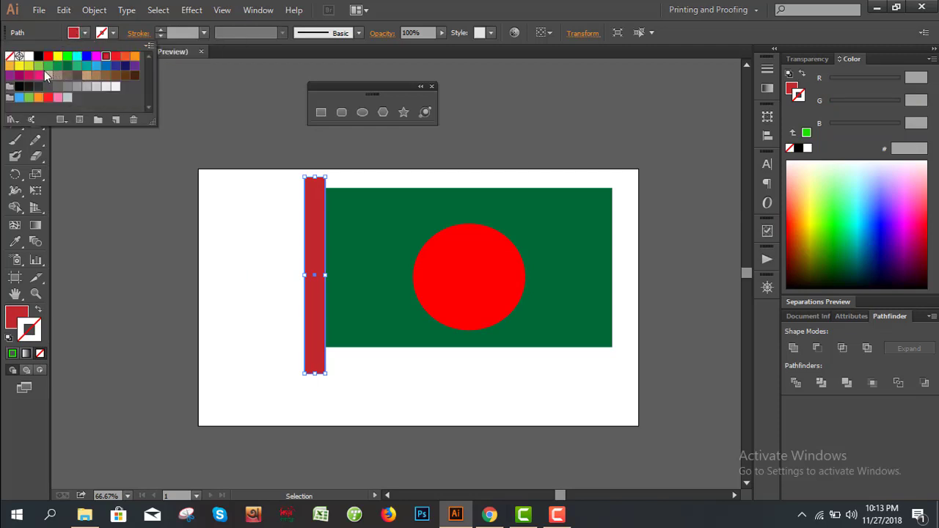
Fill the pole with the yellow swatch D9E021.
left_click(28, 66)
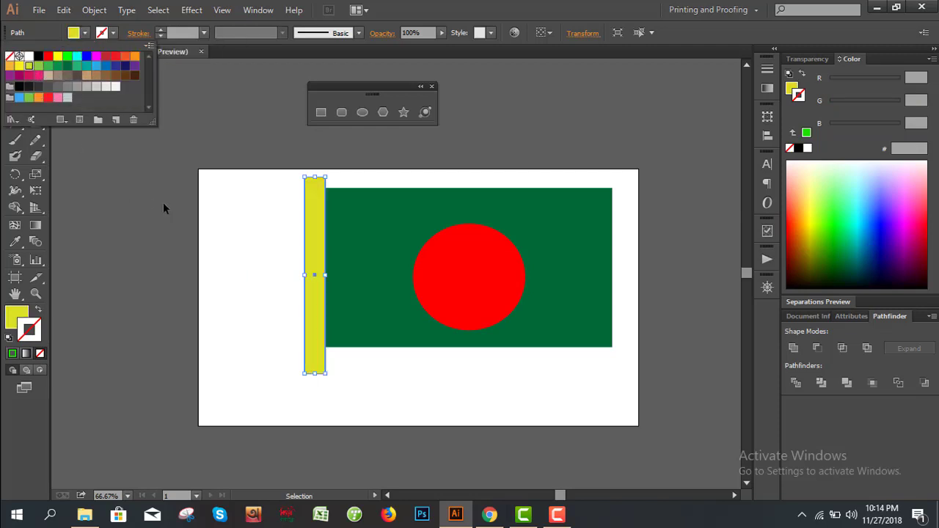
left_click(209, 228)
left_click(246, 215)
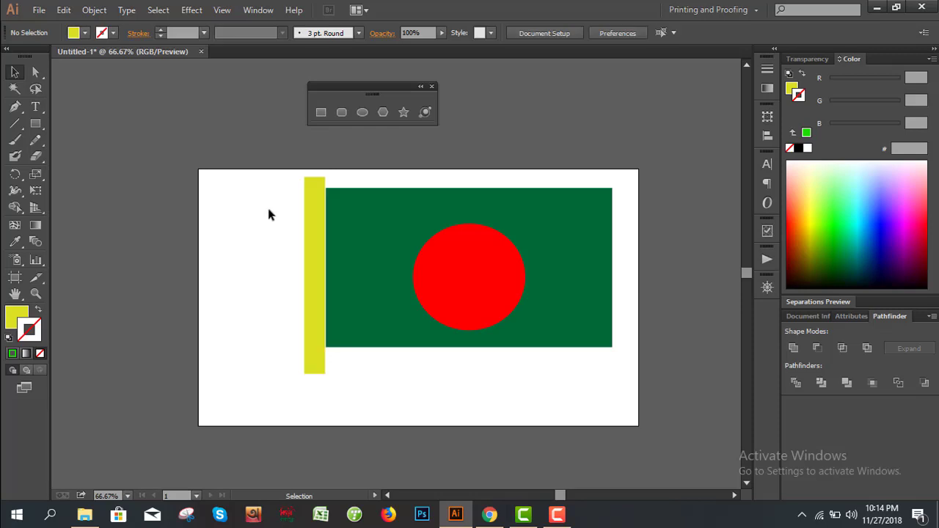
left_click_drag(267, 197, 312, 269)
left_click(254, 268)
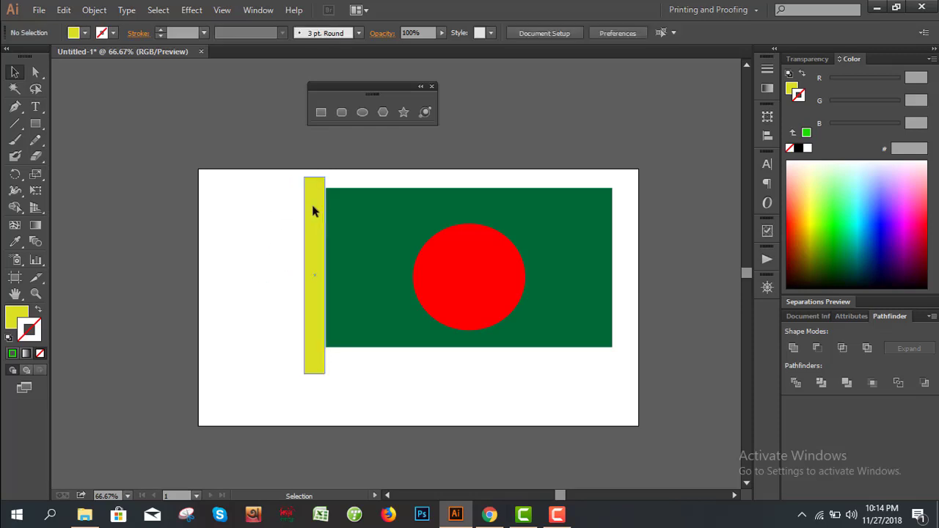
left_click(314, 205)
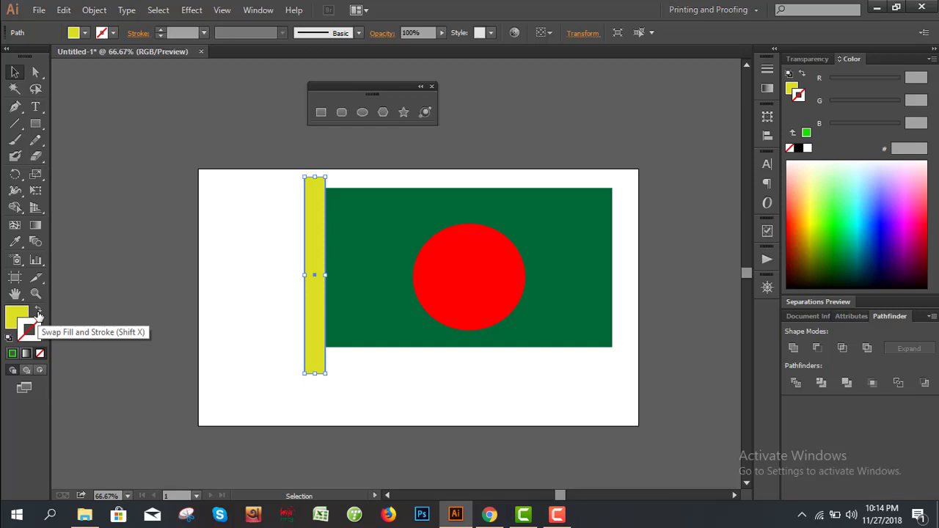
Test Swap Fill and Stroke twice, keeping the yellow fill, then move the pole 10.5 px right against the flag.
left_click(39, 312)
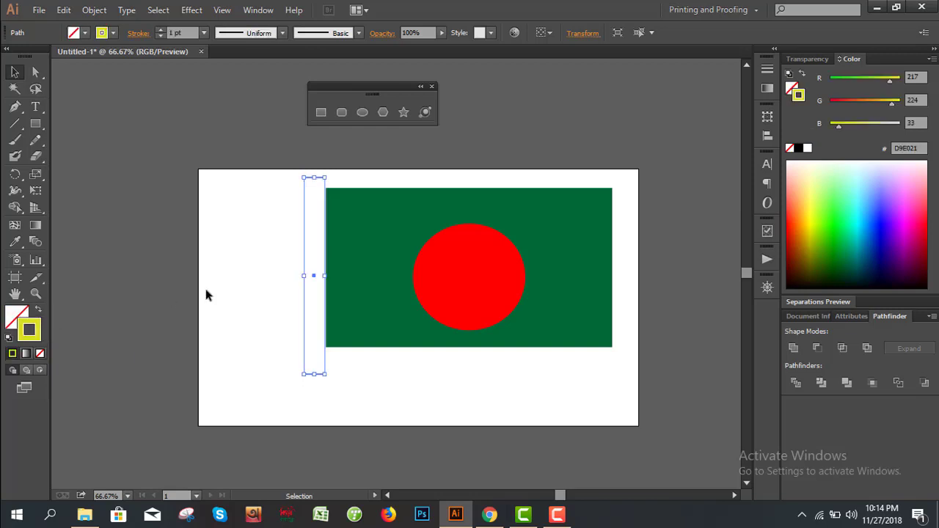
left_click(246, 306)
left_click(303, 332)
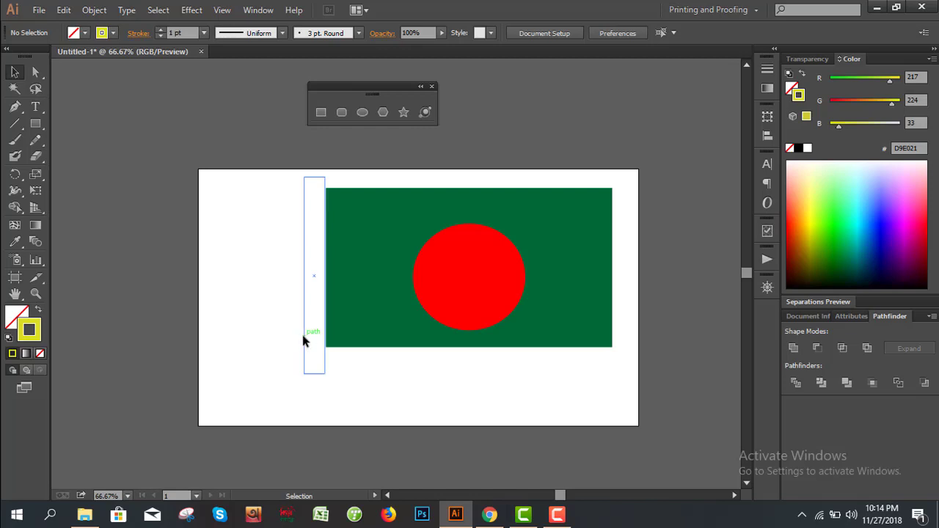
left_click(38, 313)
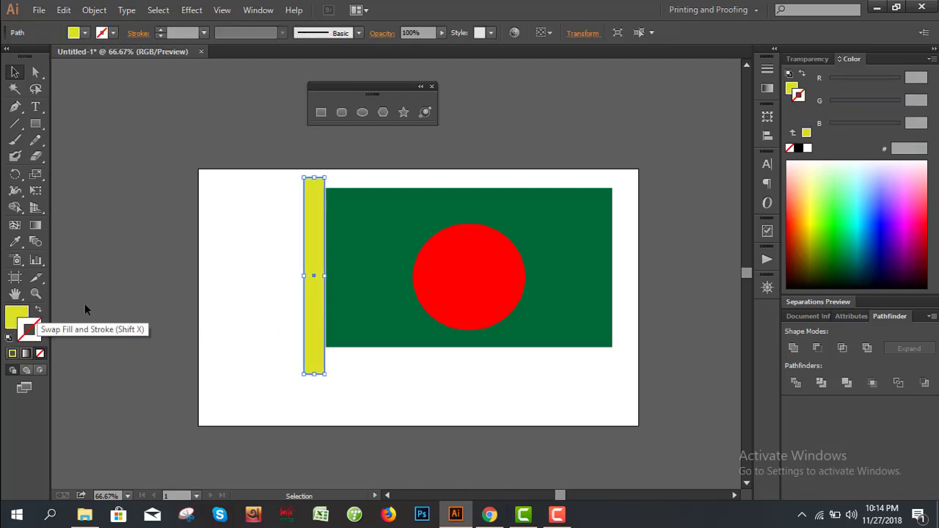
left_click(259, 297)
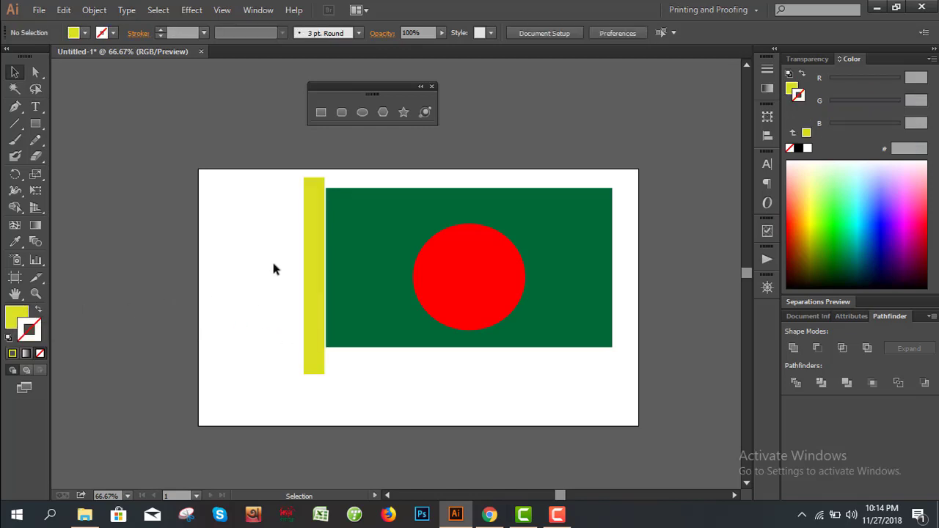
left_click_drag(305, 247, 314, 249)
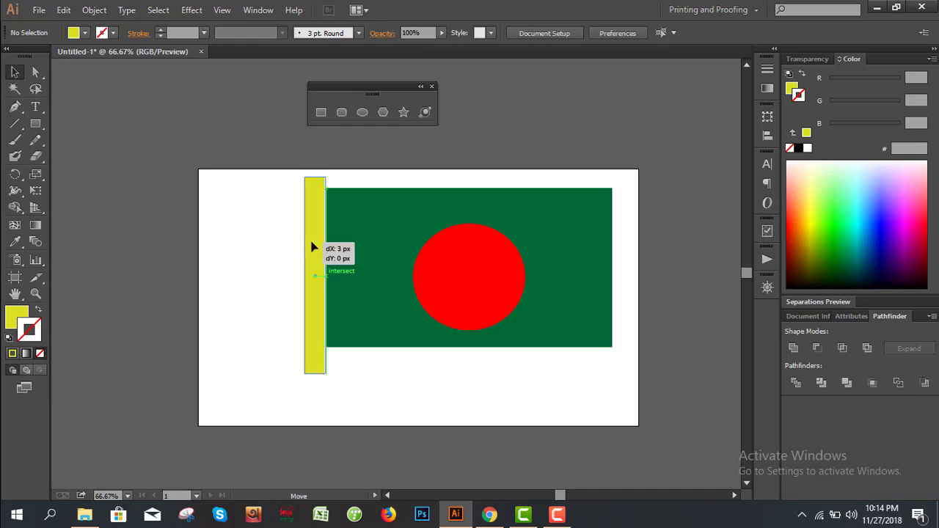
left_click(261, 207)
left_click(321, 113)
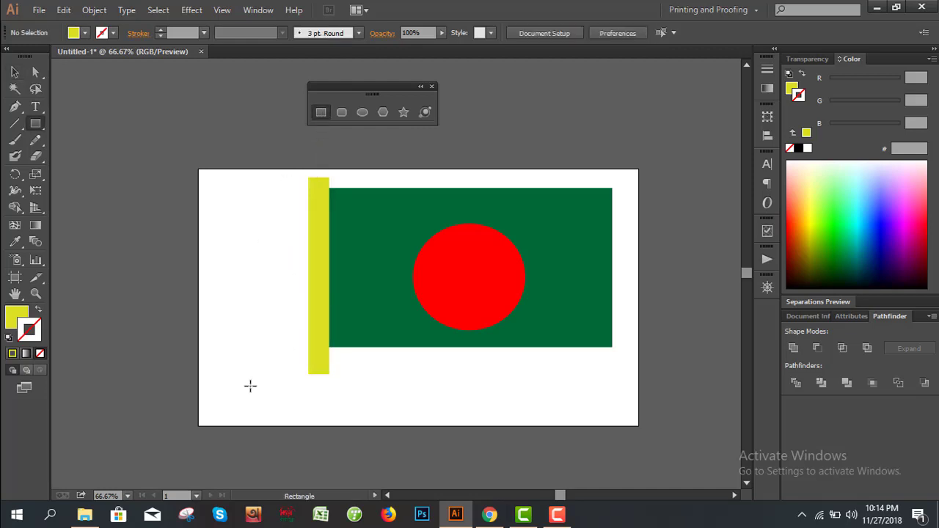
Draw a wide yellow rectangle at the pole's foot and narrow it from both sides.
left_click_drag(251, 386, 374, 410)
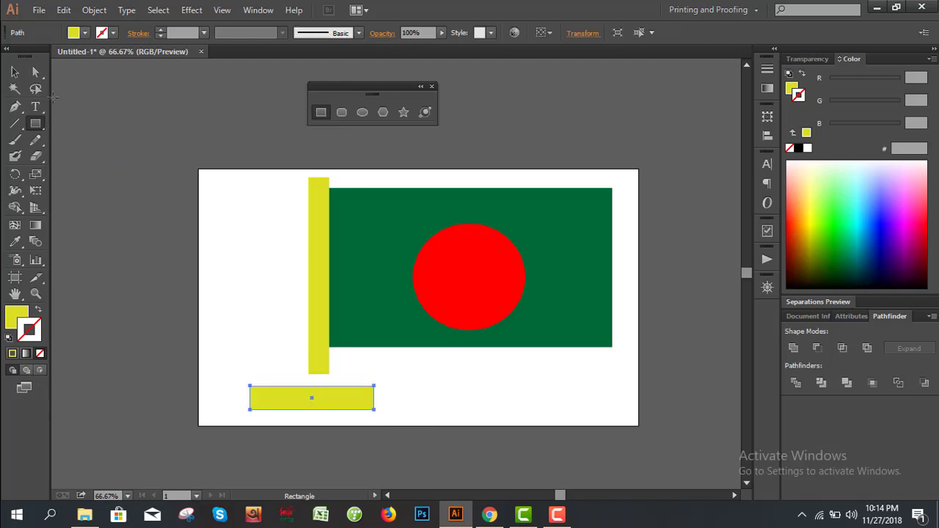
left_click(14, 71)
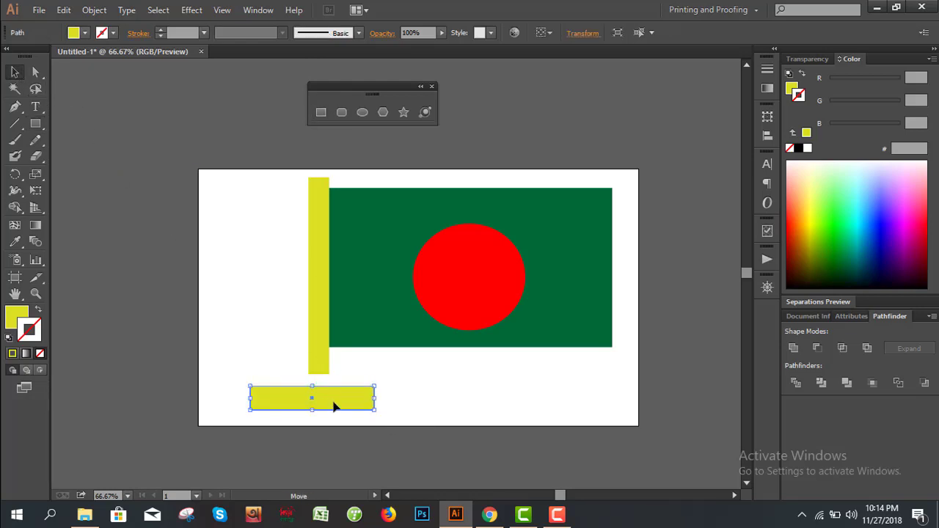
mouse_move(333, 407)
left_mouse_down()
mouse_move(338, 398)
mouse_move(325, 426)
mouse_move(317, 422)
left_mouse_up()
left_click(398, 396)
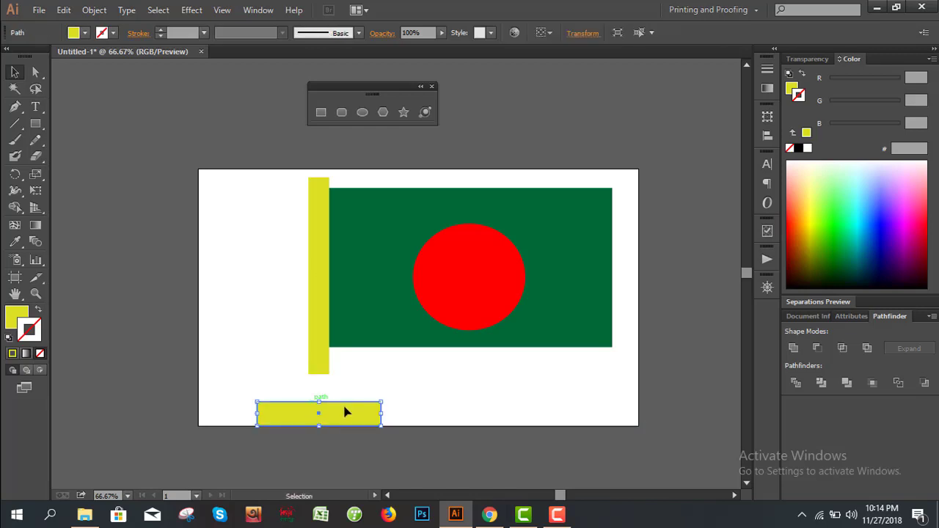
left_click_drag(380, 416, 354, 417)
left_click_drag(259, 415, 268, 415)
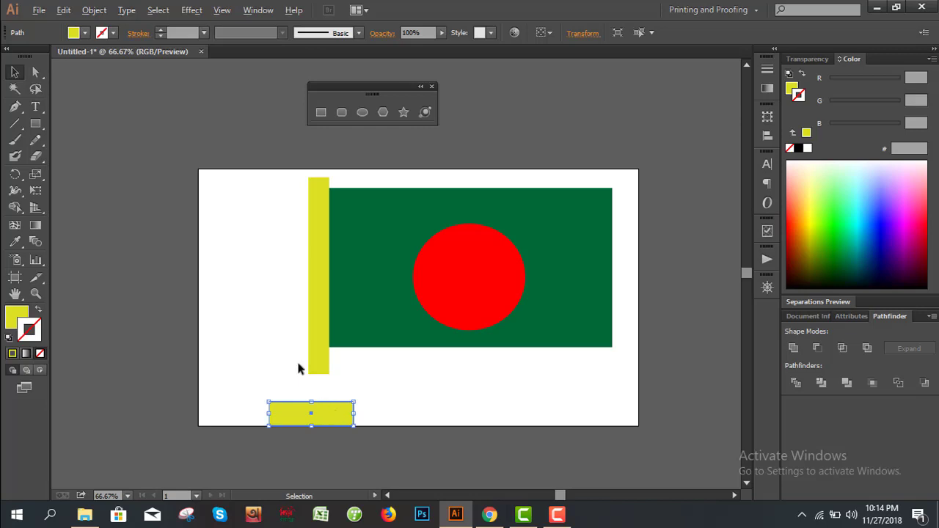
Stack a narrower copy on top and nudge both base blocks into place under the pole.
key("alt")
left_click(15, 73)
left_click_drag(334, 416, 343, 391)
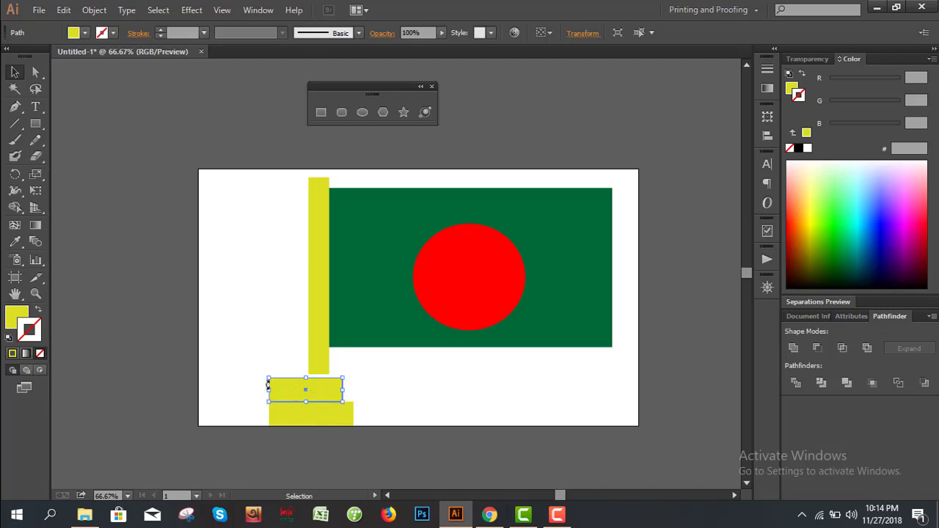
mouse_move(273, 391)
left_mouse_down()
mouse_move(328, 417)
mouse_move(329, 398)
left_mouse_up()
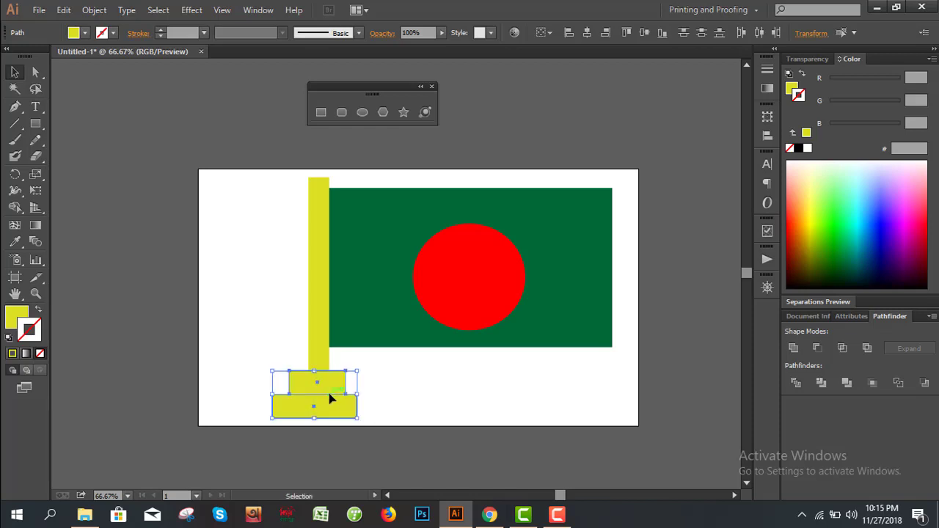
key("Right")
key("Right")
key("Right")
key("Down")
key("Down")
key("Down")
key("Down")
key("Down")
key("Up")
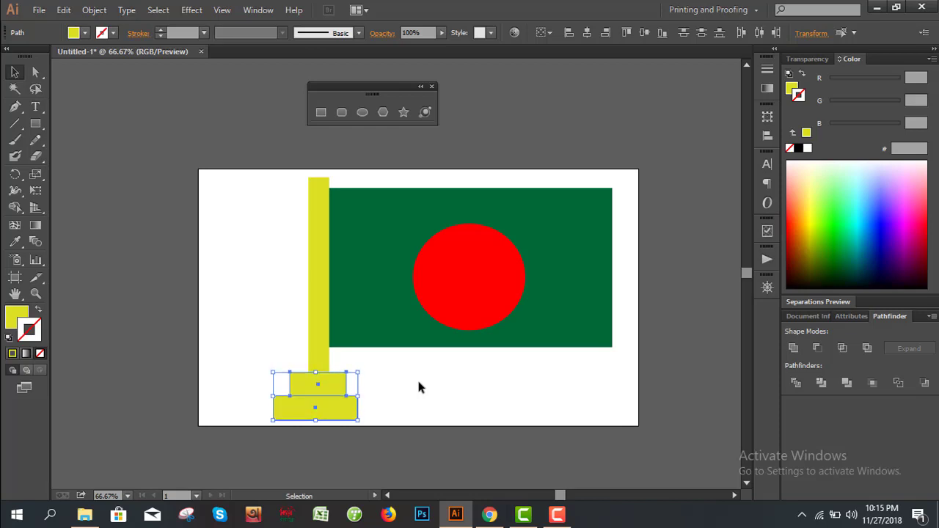
key("Right")
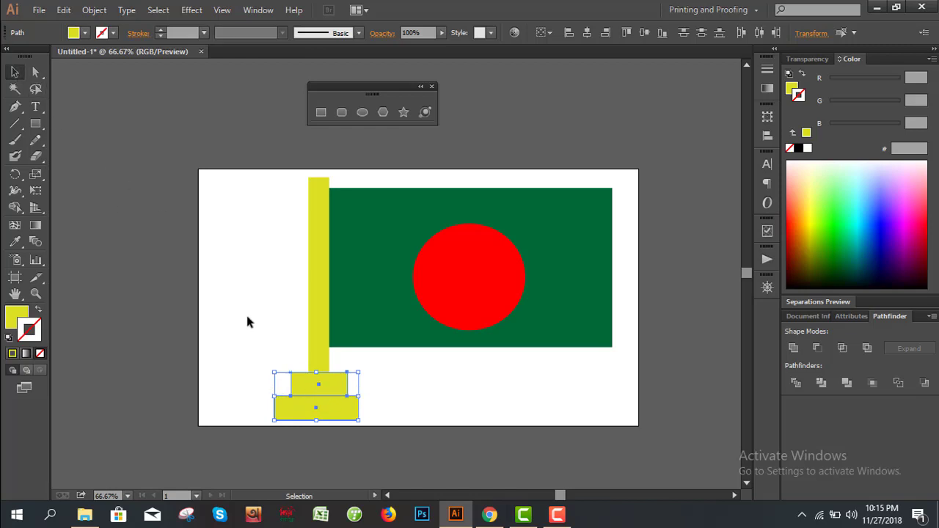
left_click(440, 378)
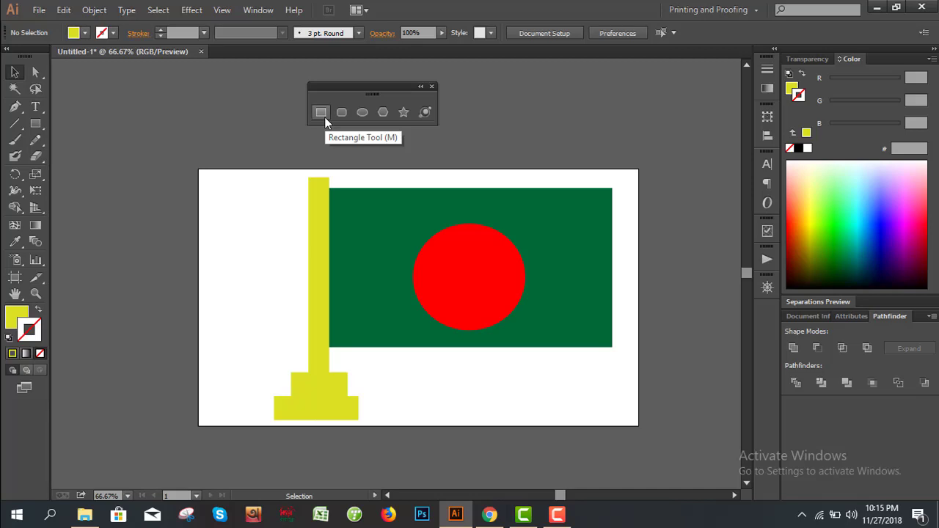
Pan and zoom out to reposition the flag, leaving room beside it.
key("alt")
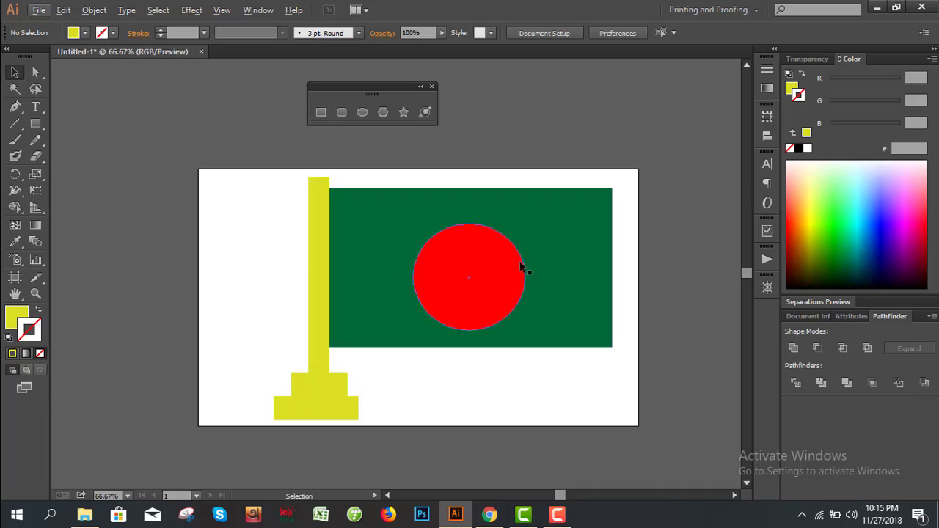
mouse_move(520, 263)
left_mouse_down()
mouse_move(488, 269)
mouse_move(475, 312)
mouse_move(516, 271)
left_mouse_up()
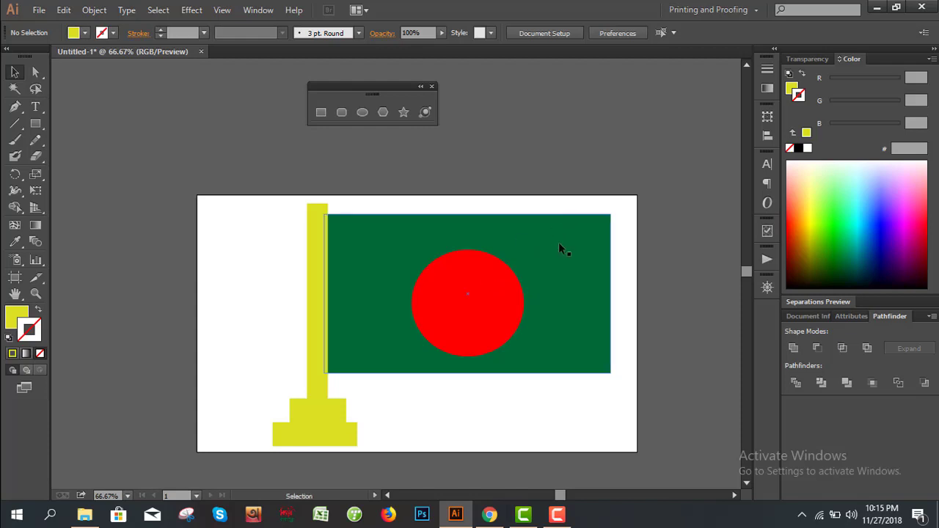
mouse_move(499, 212)
left_mouse_down()
mouse_move(450, 232)
mouse_move(415, 233)
left_mouse_up()
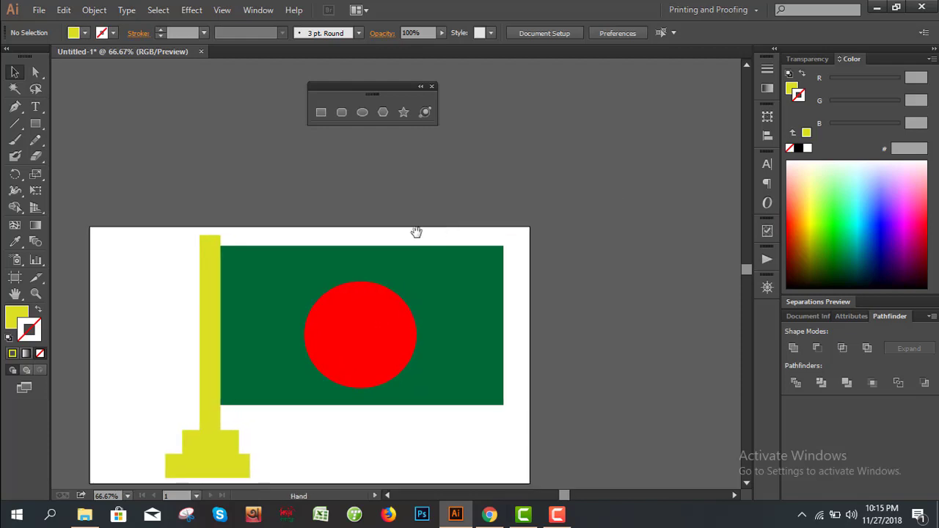
mouse_move(461, 279)
left_mouse_down()
mouse_move(340, 262)
mouse_move(615, 227)
mouse_move(374, 241)
mouse_move(604, 226)
mouse_move(572, 279)
mouse_move(430, 336)
mouse_move(352, 259)
mouse_move(350, 235)
mouse_move(336, 297)
mouse_move(386, 330)
left_mouse_up()
scroll(491, 250, "down", 1)
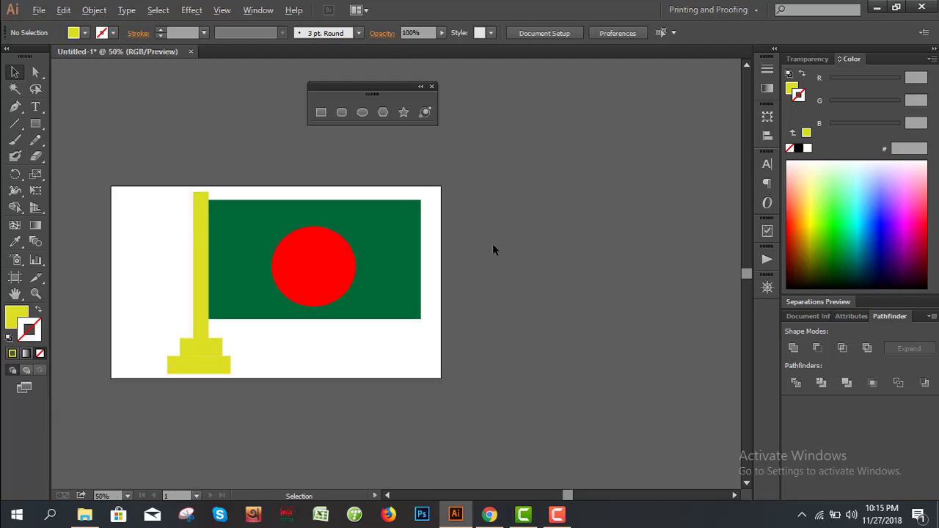
left_click_drag(493, 250, 396, 251)
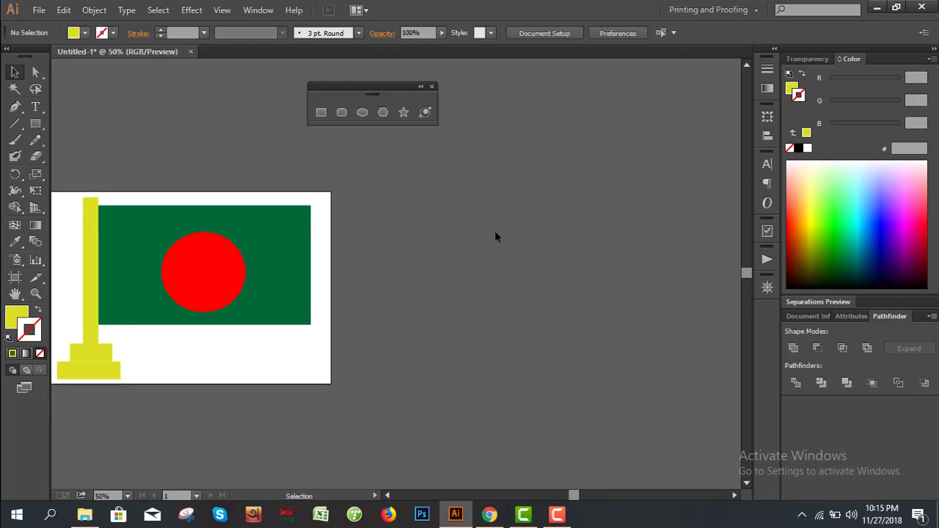
left_click_drag(497, 237, 489, 231)
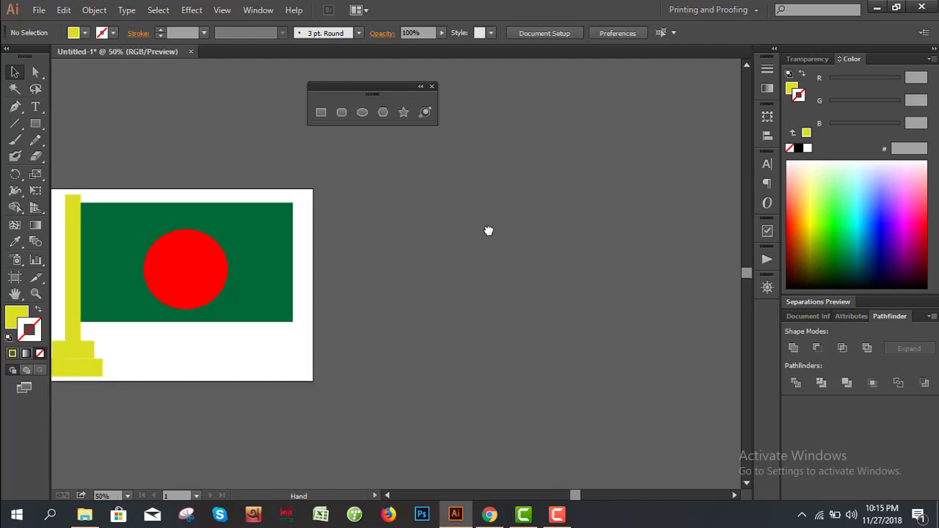
Draw a tall rounded bar and a wide rounded bar crossing it right of the flag.
left_click(338, 111)
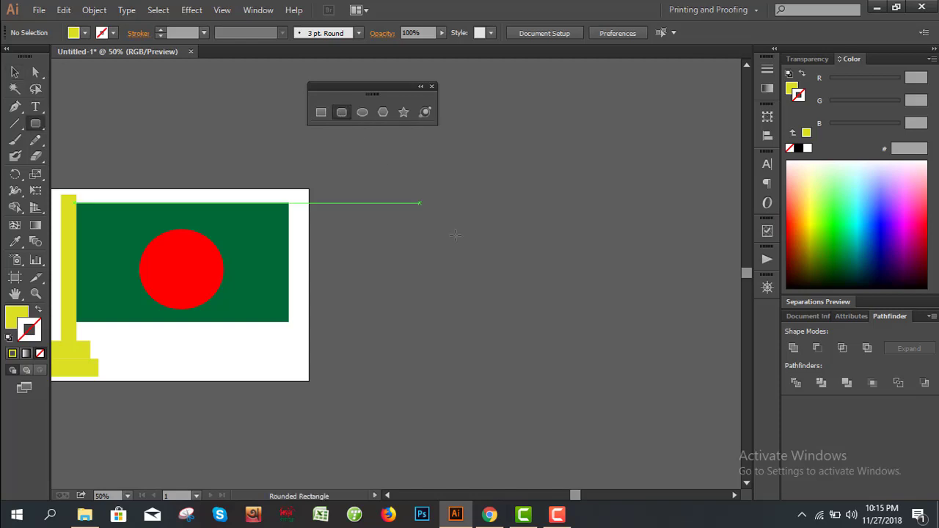
left_click_drag(412, 189, 481, 399)
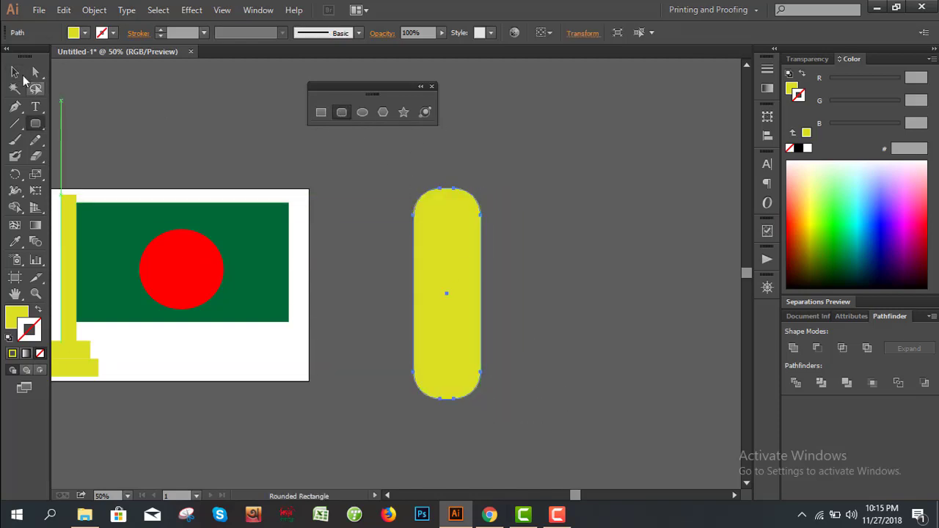
left_click(14, 71)
left_click(343, 188)
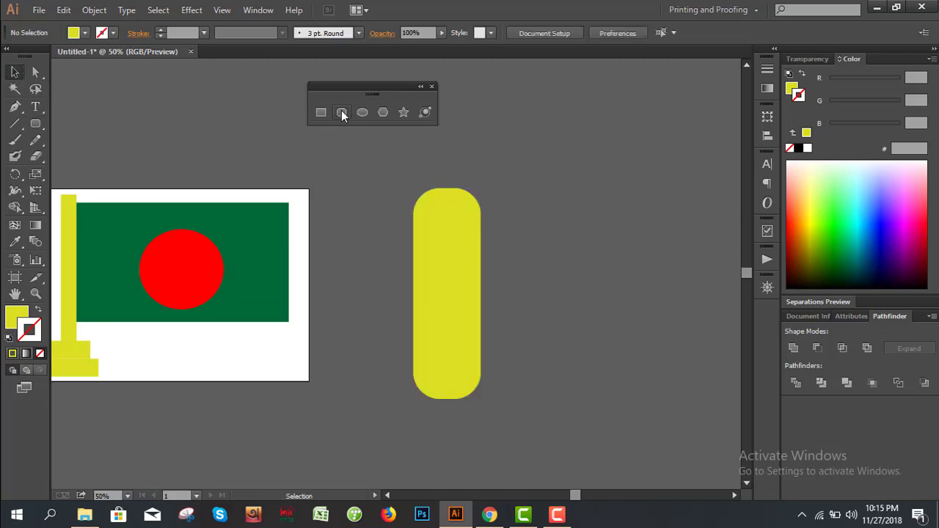
left_click(342, 112)
left_click_drag(323, 270, 580, 321)
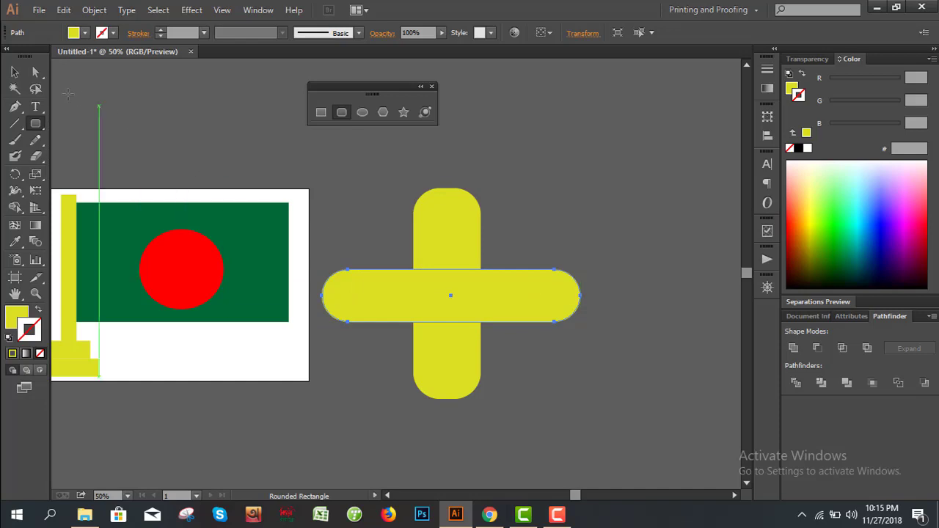
left_click(14, 71)
left_click(390, 209)
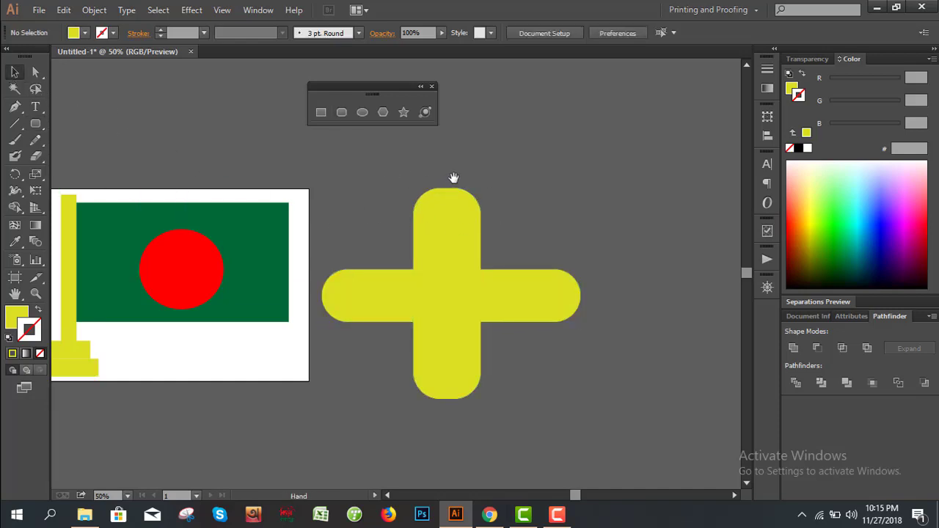
left_click_drag(451, 179, 424, 187)
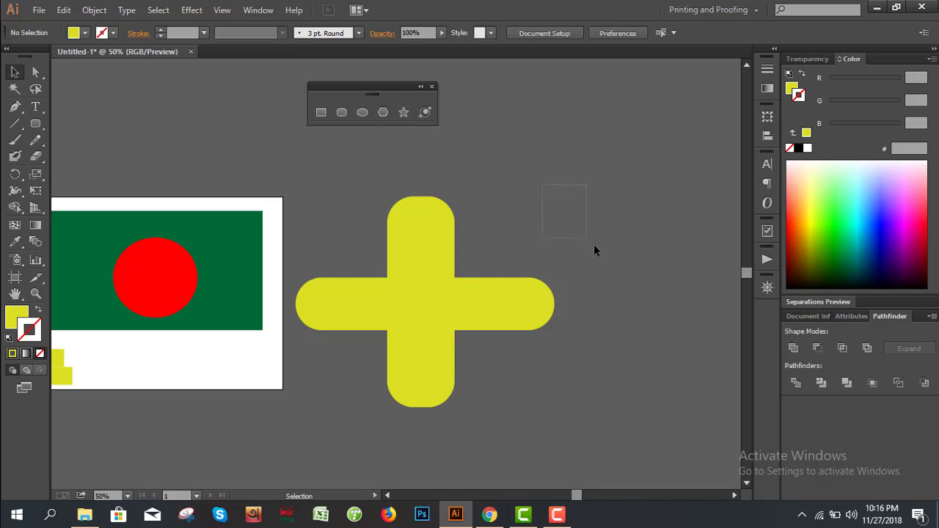
Draw a yellow hexagon above right of the plus shape.
left_click(381, 112)
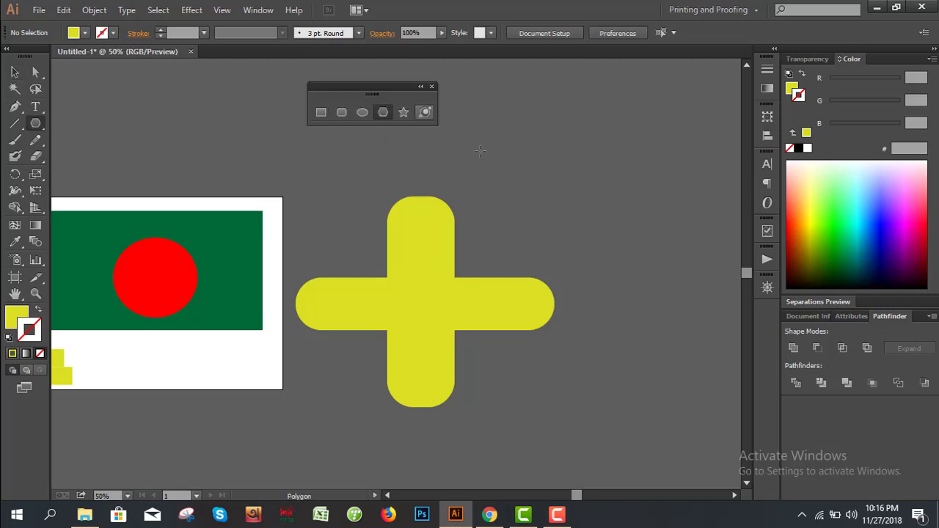
mouse_move(496, 164)
left_mouse_down()
mouse_move(541, 196)
mouse_move(542, 187)
left_mouse_up()
left_click(14, 72)
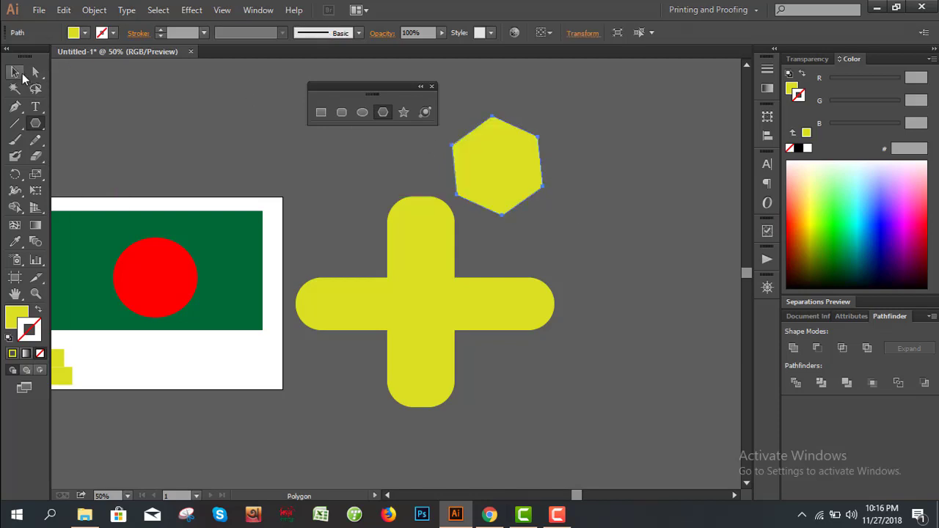
left_click_drag(493, 169, 538, 180)
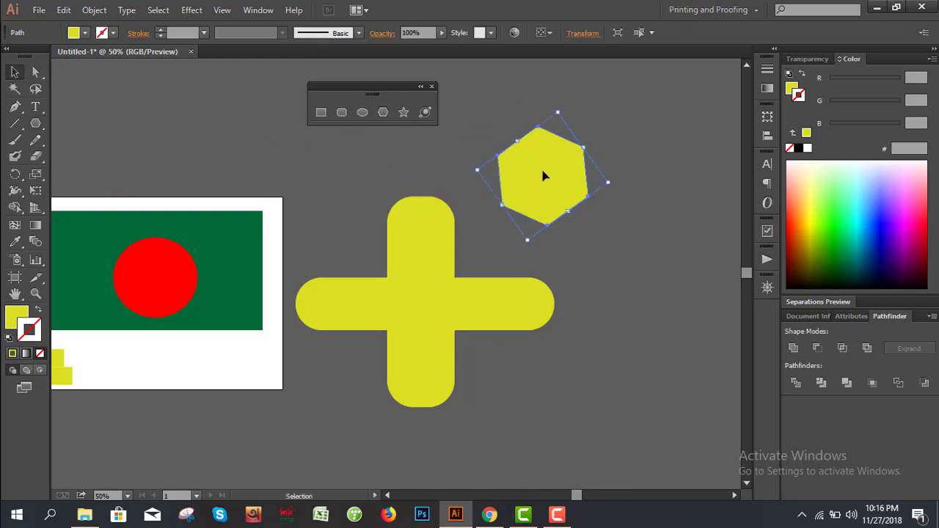
left_click(641, 195)
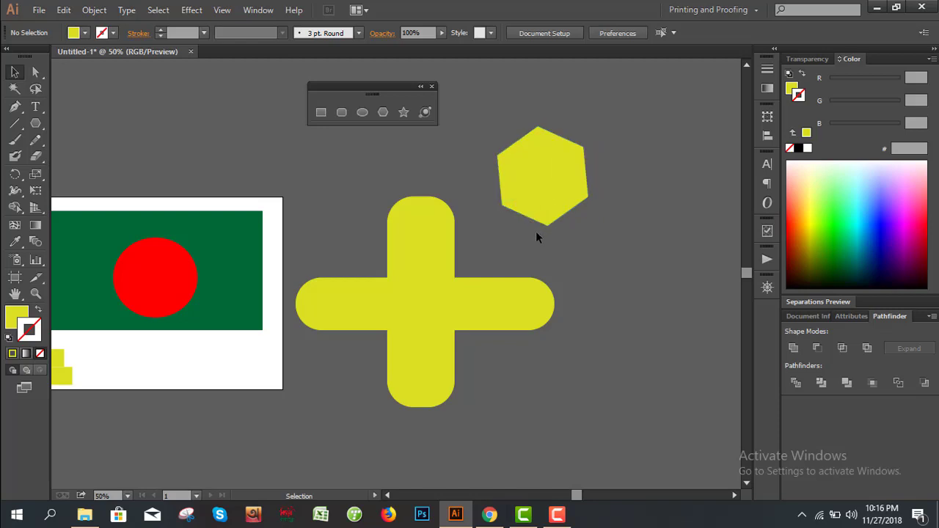
left_click_drag(537, 216, 530, 195)
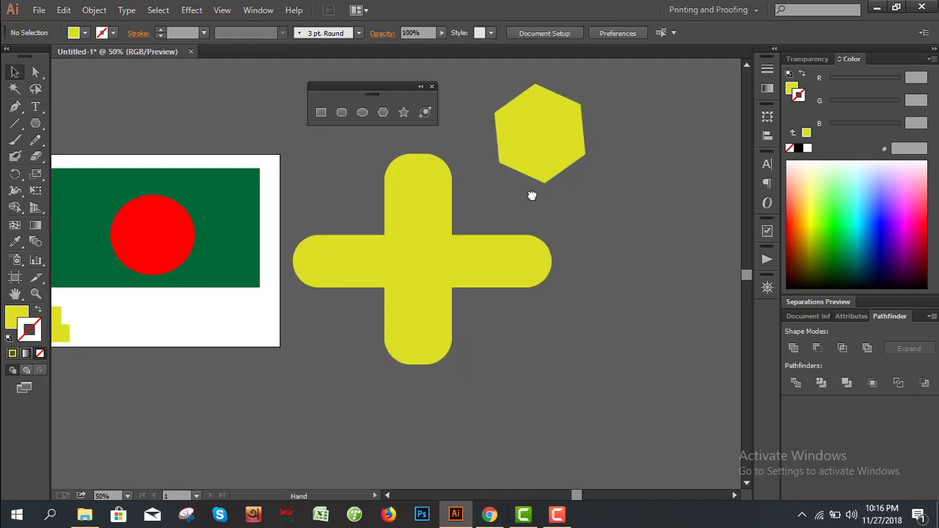
Create a 3-sided polygon triangle and place it below right of the plus shape.
left_click(382, 115)
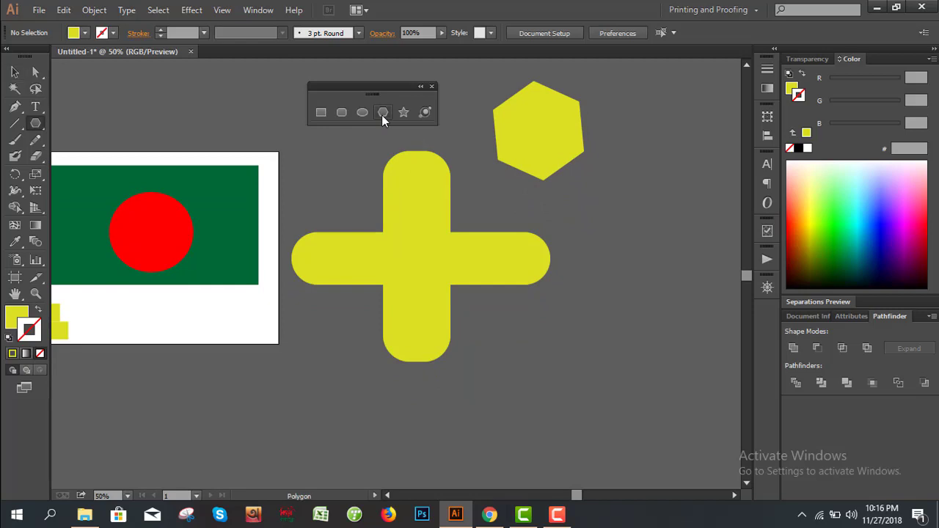
left_click(494, 320)
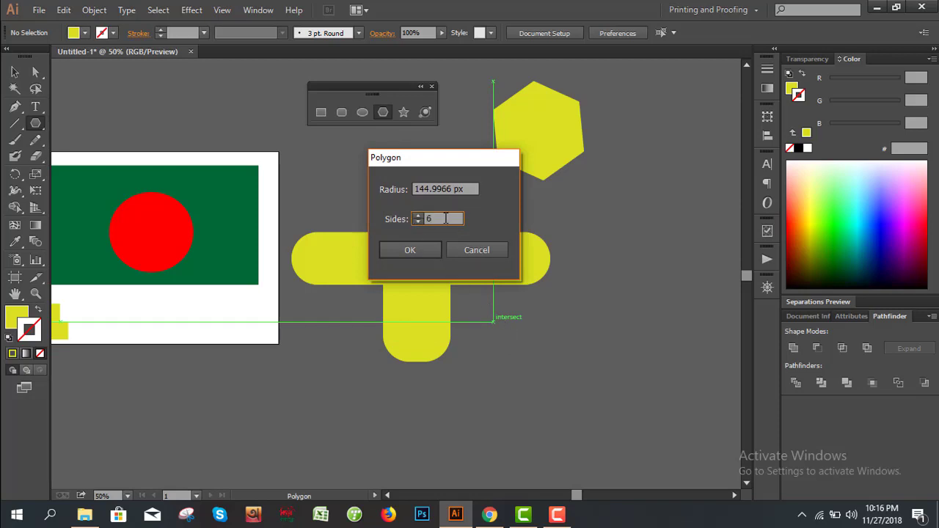
type("3")
left_click(423, 250)
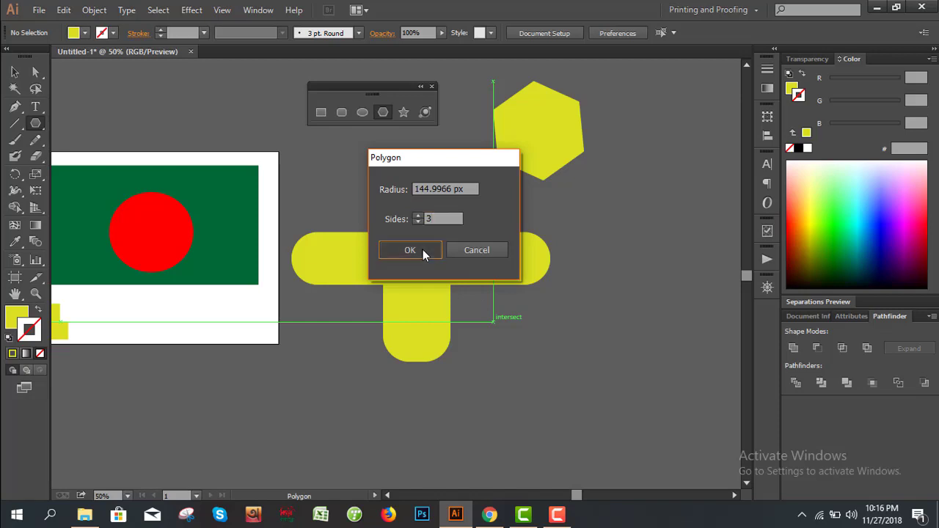
left_click(14, 71)
left_click_drag(499, 325, 567, 340)
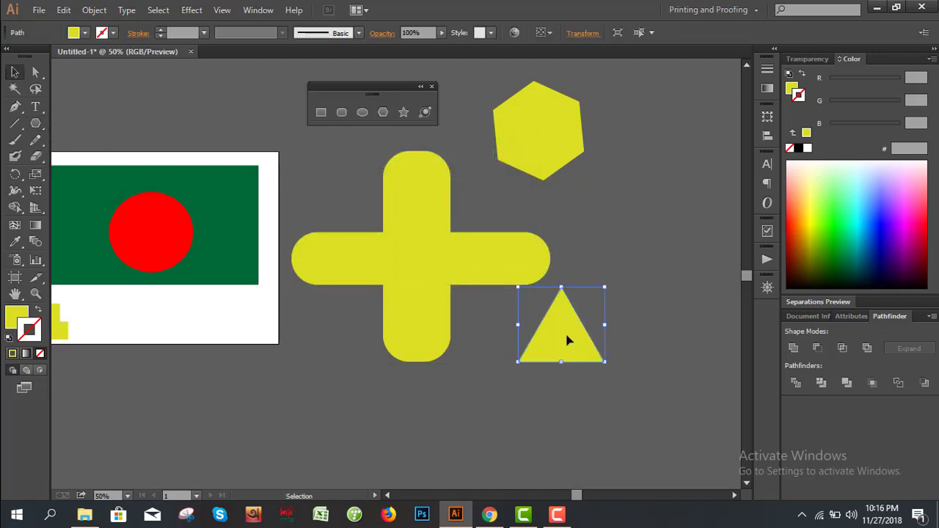
Create a 4-sided polygon square and bring the whole flag back into view.
left_click(383, 112)
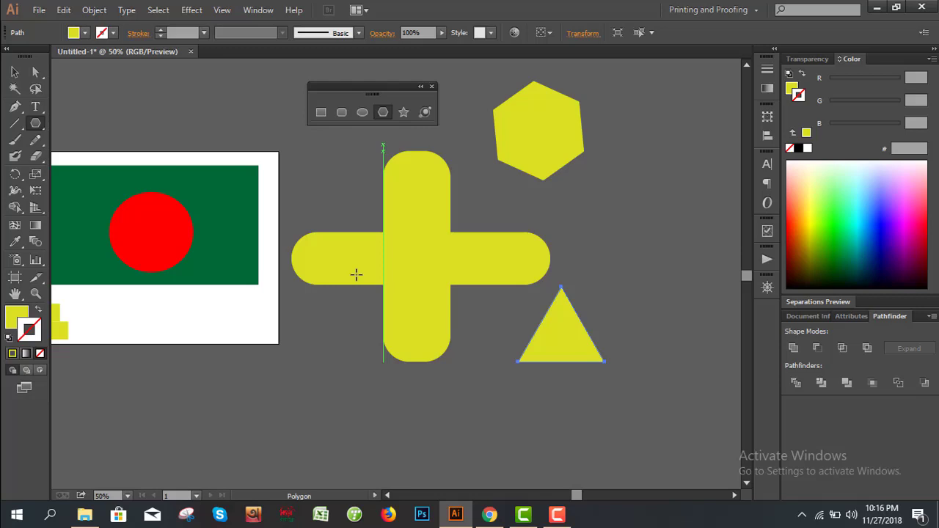
left_click(315, 352)
double_click(452, 218)
type("4")
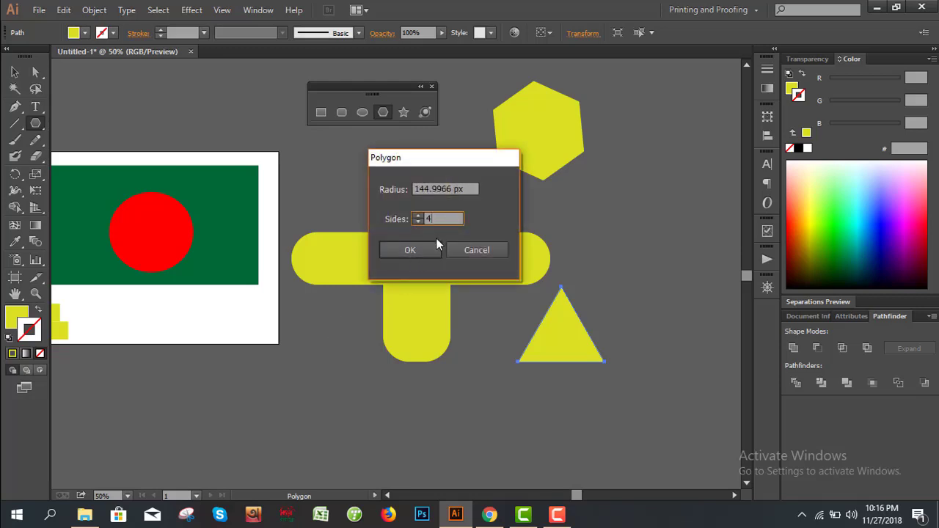
left_click(436, 248)
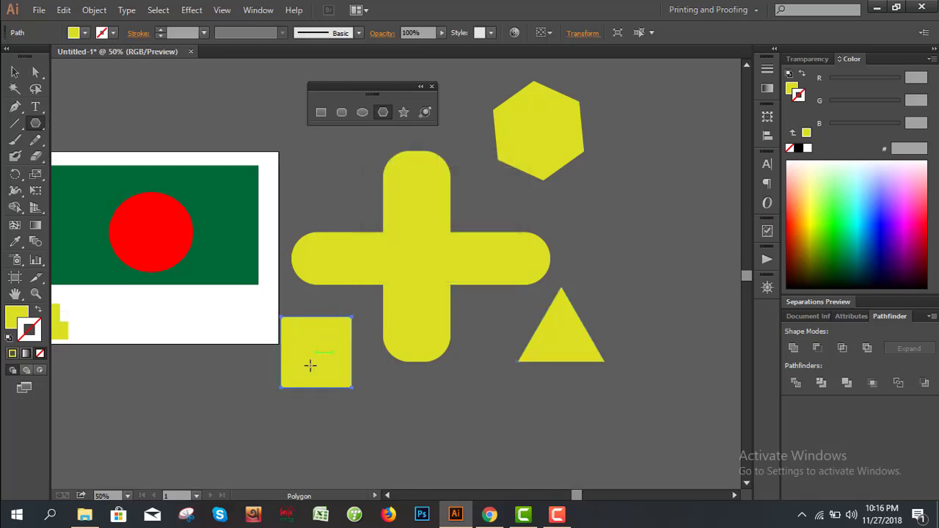
left_click(15, 71)
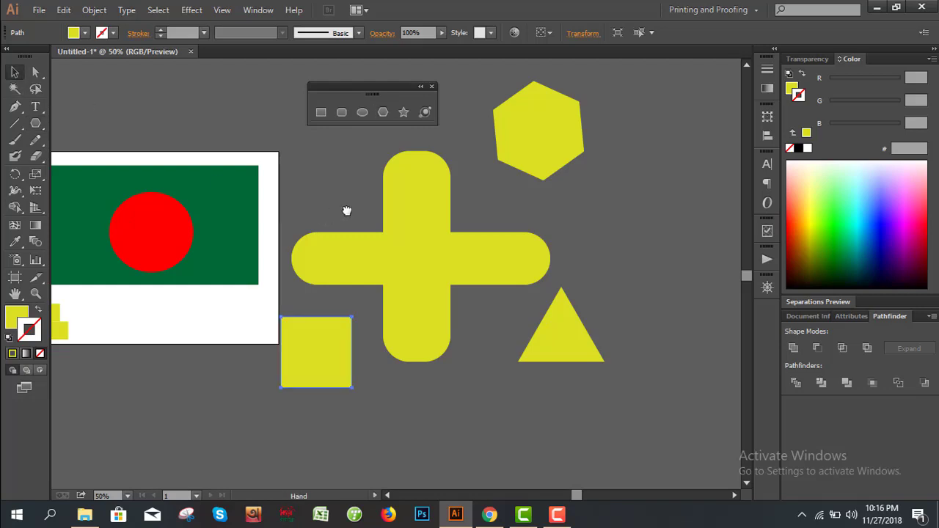
left_click_drag(347, 211, 461, 183)
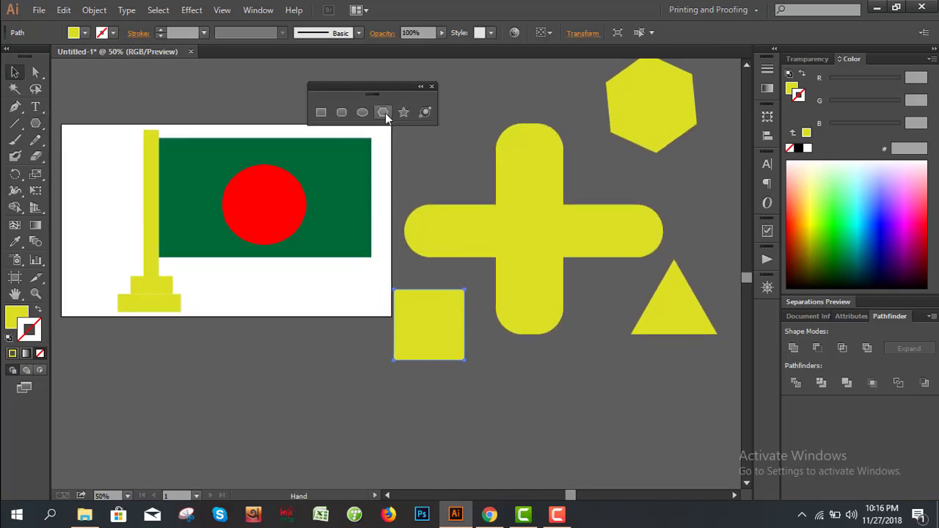
left_click(386, 113)
left_click_drag(425, 163, 367, 136)
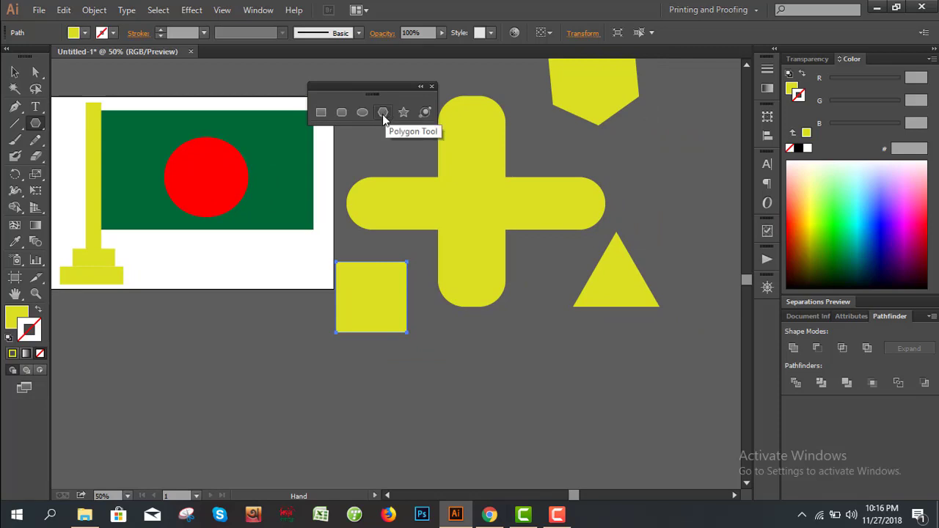
Draw a large triangle below the flag over the artboard's bottom edge, using arrow keys to set sides.
left_click(383, 113)
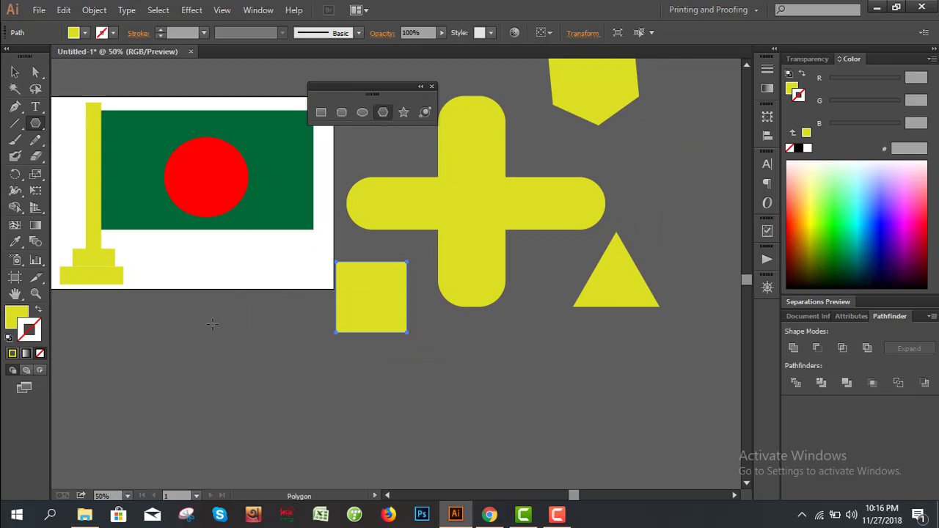
mouse_move(212, 324)
left_mouse_down()
mouse_move(301, 406)
mouse_move(283, 379)
left_mouse_up()
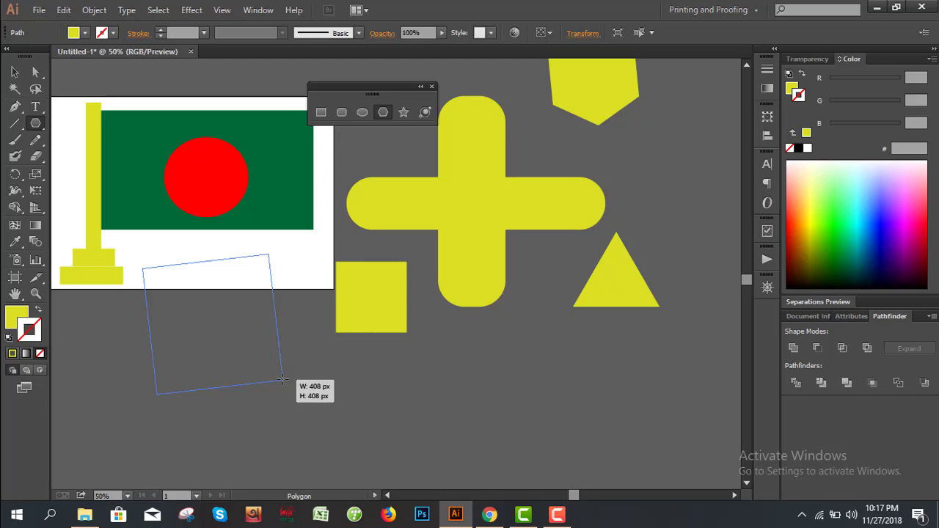
key("Up")
key("Up")
key("Up")
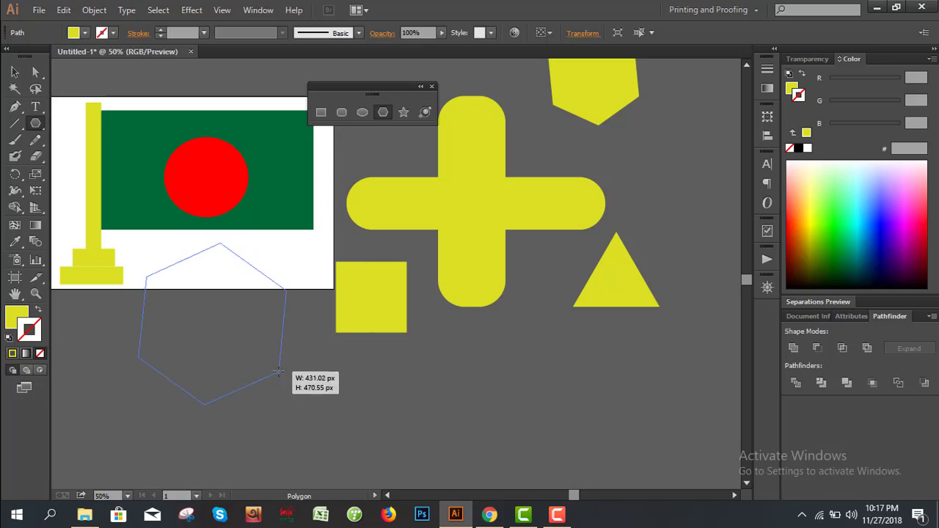
key("Up")
left_click_drag(283, 379, 279, 372)
key("Up")
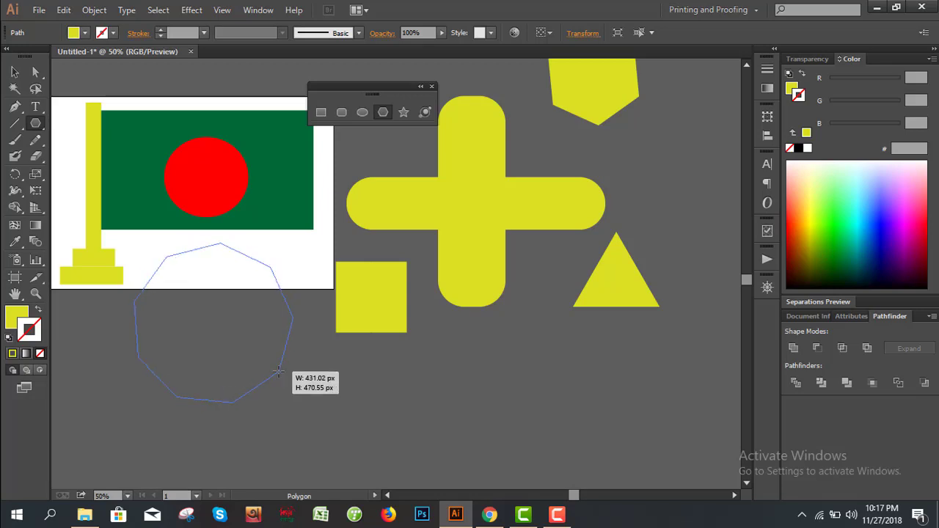
key("Up")
key("Up")
key("Down")
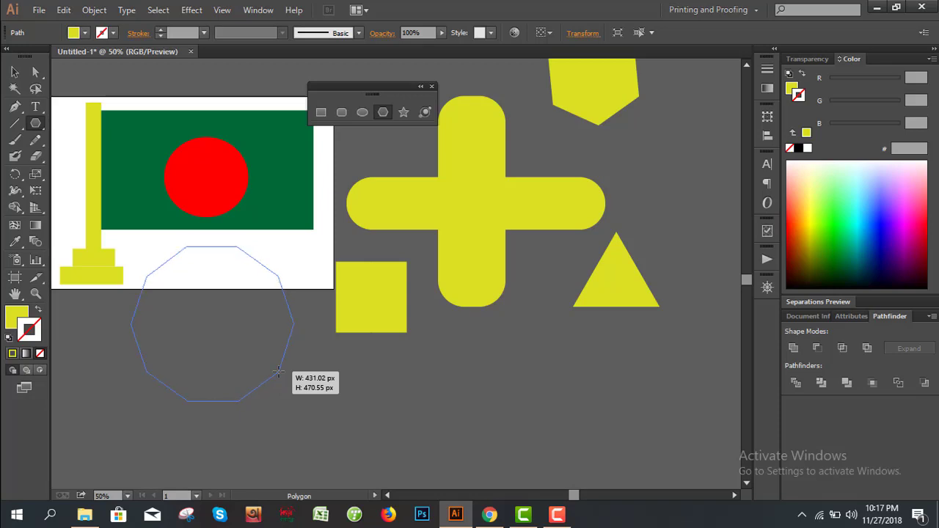
key("Down")
key("Down")
key("Down")
key("Down")
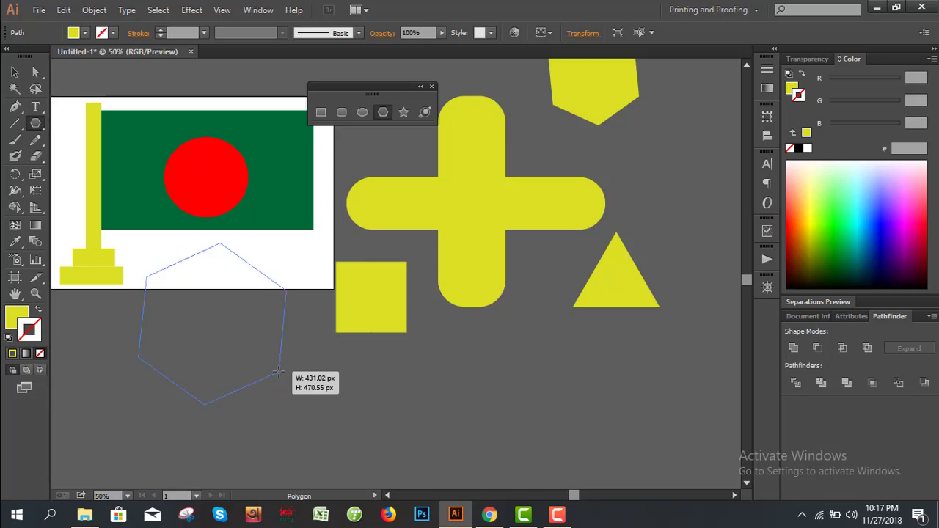
key("Down")
key("Down")
key("Down")
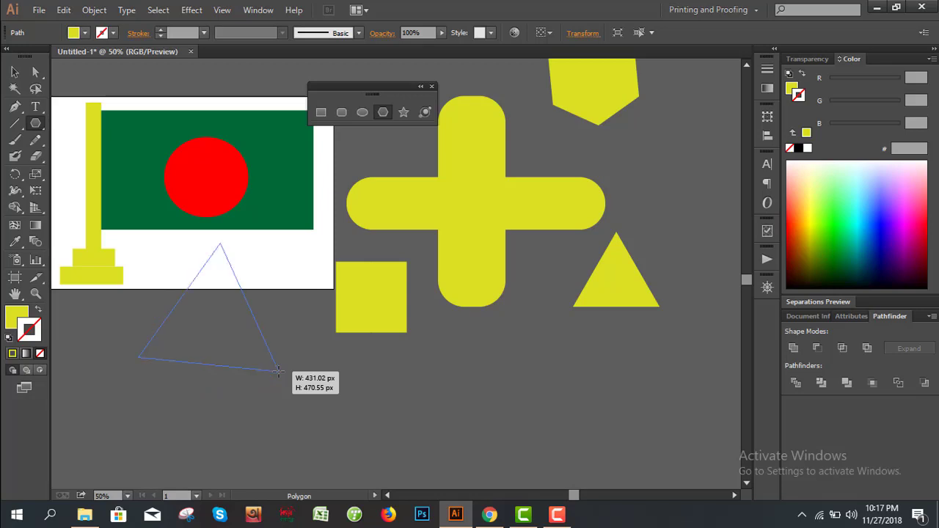
left_click_drag(277, 372, 277, 373)
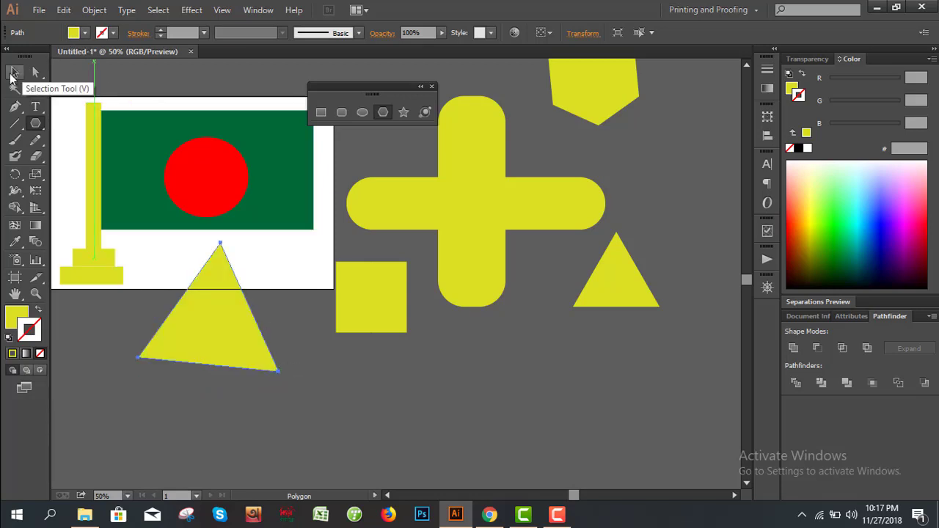
left_click(11, 74)
Delete the yellow practice triangles, square and plus bars, keeping the flag untouched.
left_click_drag(97, 335, 684, 331)
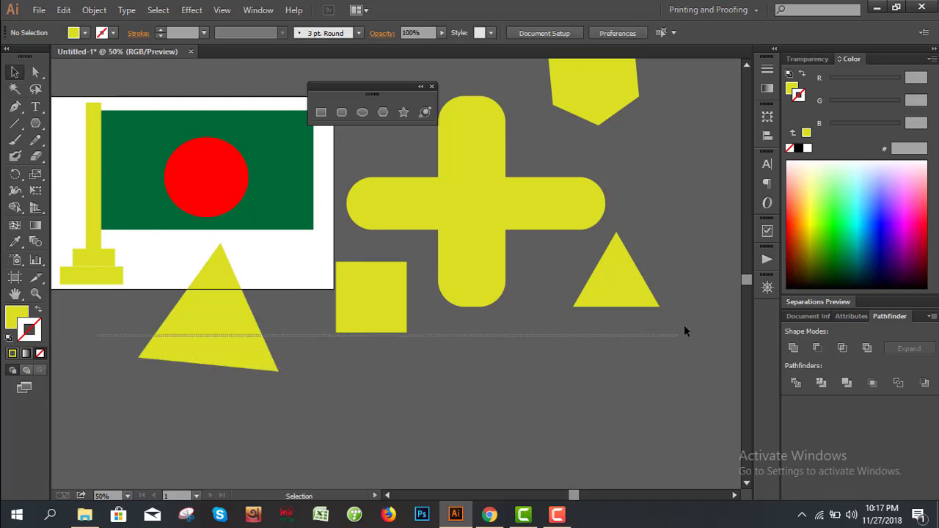
left_click_drag(684, 331, 701, 247)
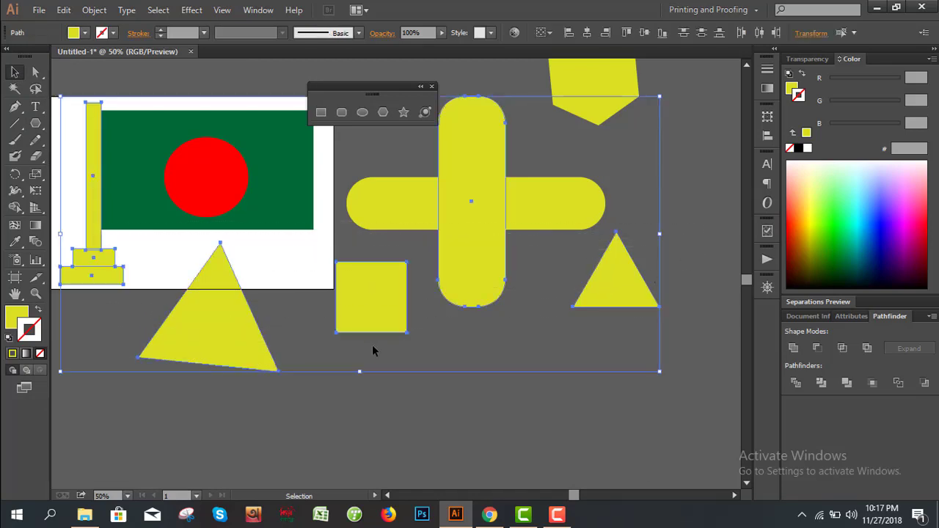
left_click(227, 402)
mouse_move(111, 338)
left_mouse_down()
mouse_move(709, 298)
mouse_move(703, 294)
left_mouse_up()
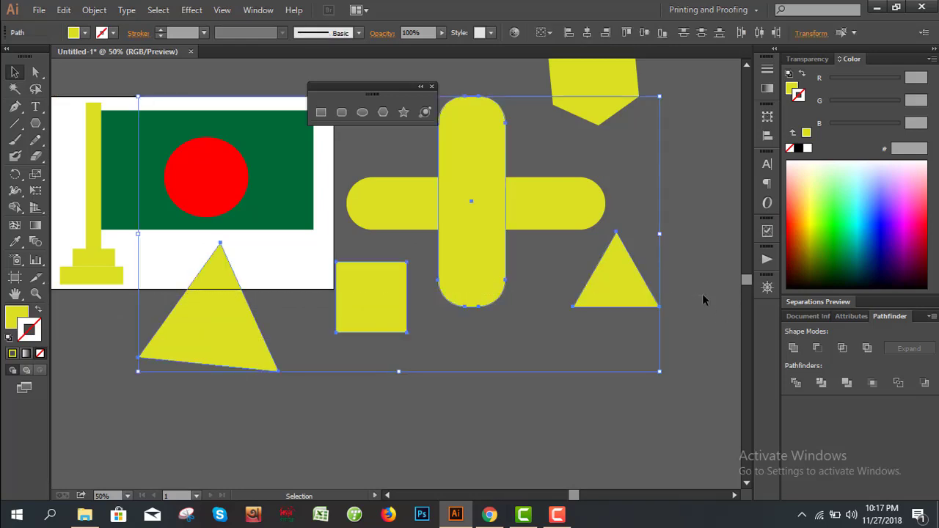
key("Delete")
Delete the remaining horizontal yellow bar and the yellow hexagon.
left_click(399, 198)
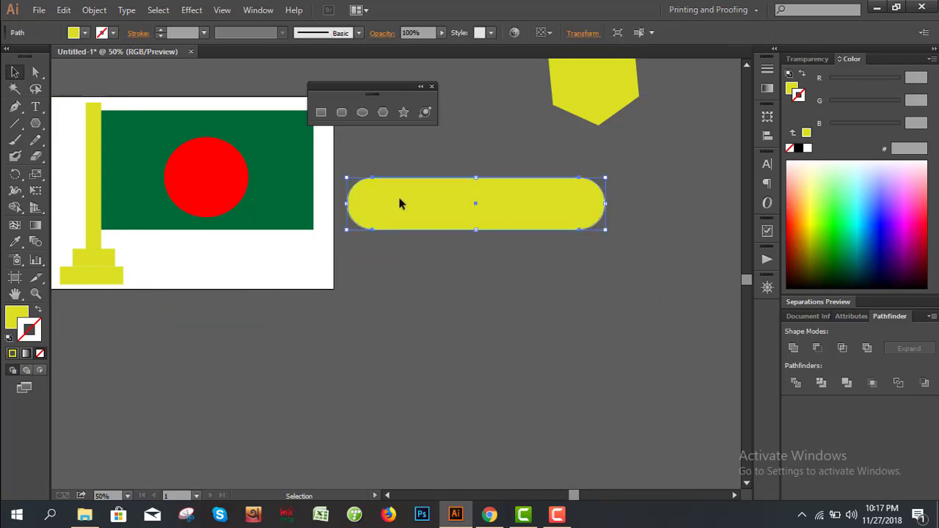
key("Delete")
left_click_drag(597, 115, 543, 198)
key("Delete")
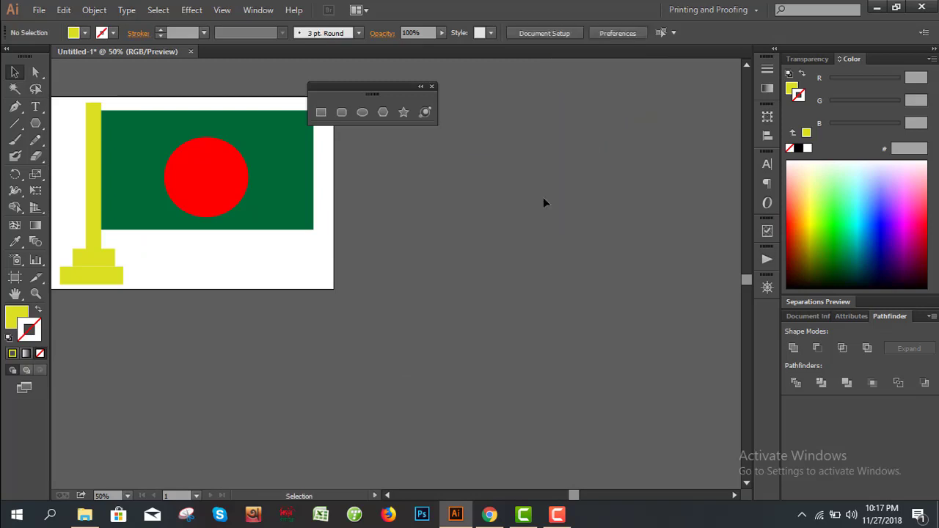
Draw a yellow five-point star beside the flag.
left_click(404, 113)
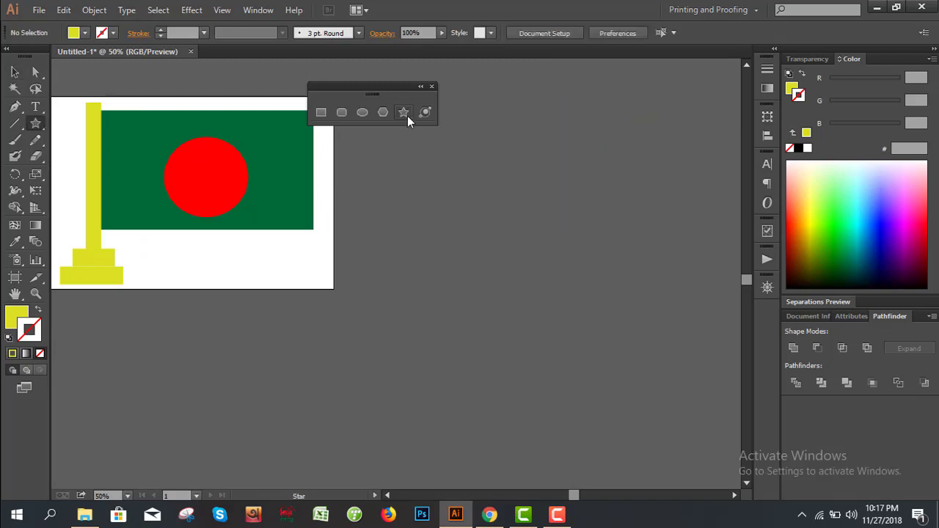
left_click_drag(437, 205, 499, 258)
scroll(440, 282, "down", 1)
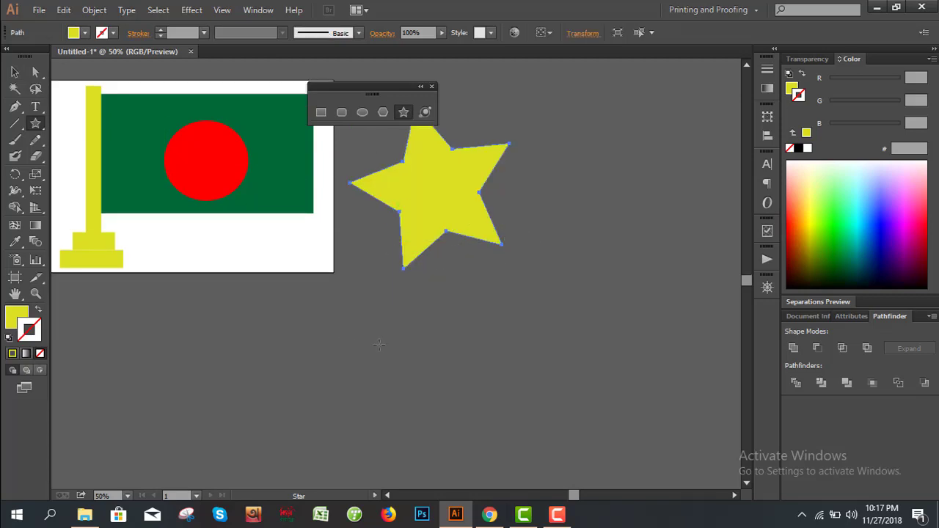
Draw a many-pointed yellow sunburst below the flag and move it down-right.
left_click_drag(334, 347, 406, 412)
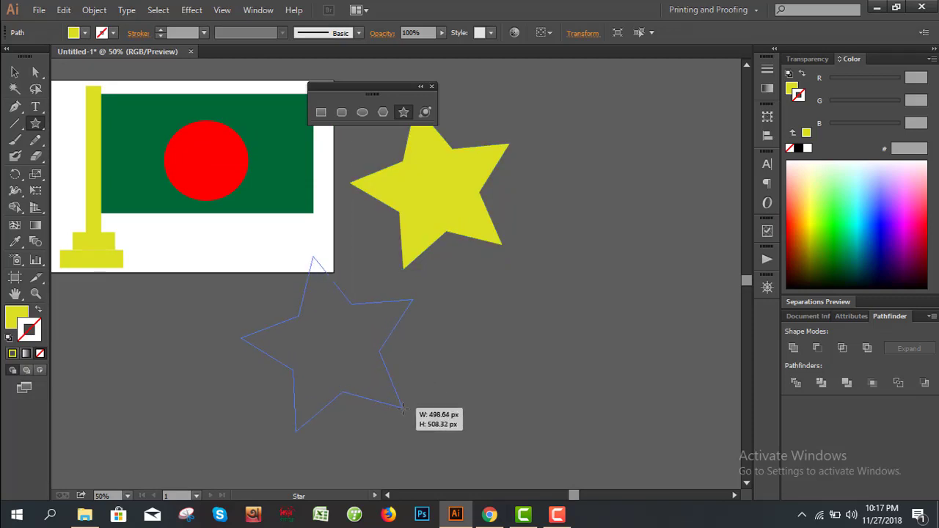
key("Up")
key("Up")
key("Up")
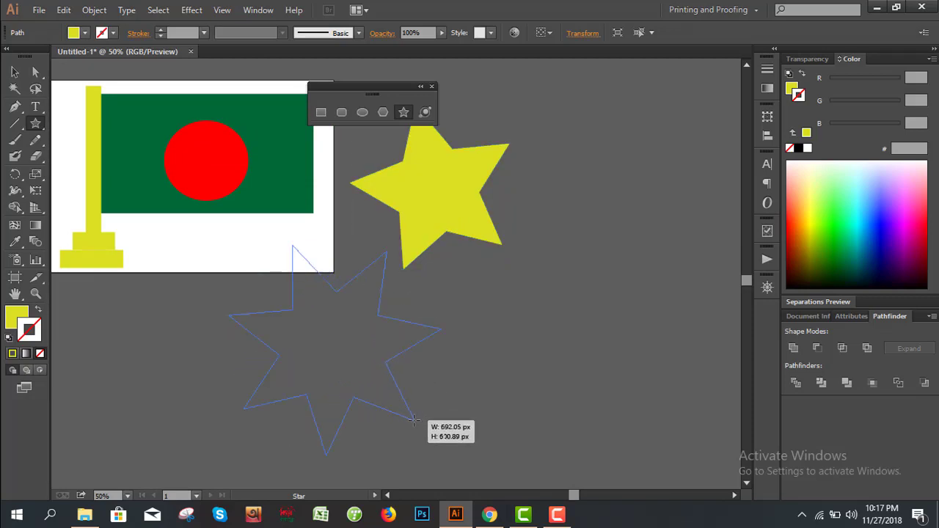
key("Up")
mouse_move(406, 412)
left_mouse_down()
mouse_move(413, 419)
mouse_move(402, 405)
left_mouse_up()
key("Up")
key("Up")
key("Up")
key("Up")
key("Up")
key("Up")
key("Up")
key("Up")
key("v")
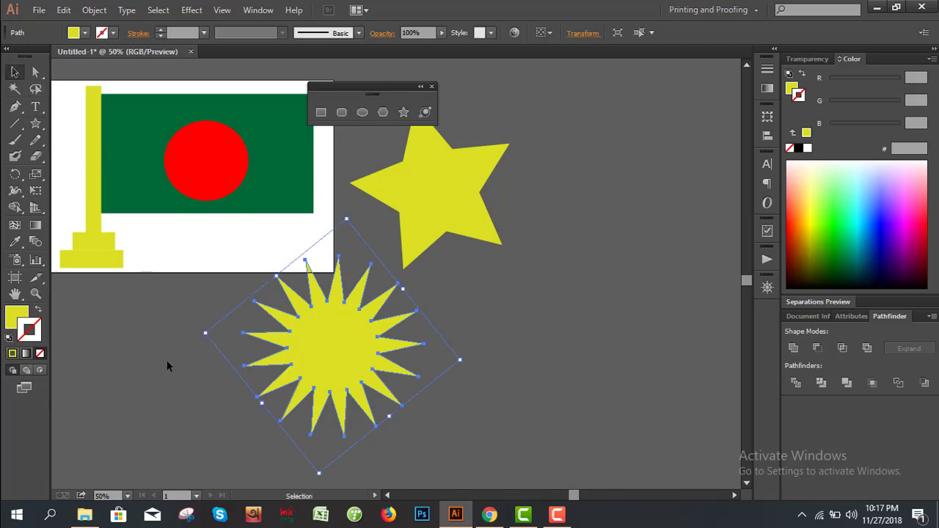
left_click(161, 350)
left_click_drag(332, 362, 406, 383)
left_click(576, 323)
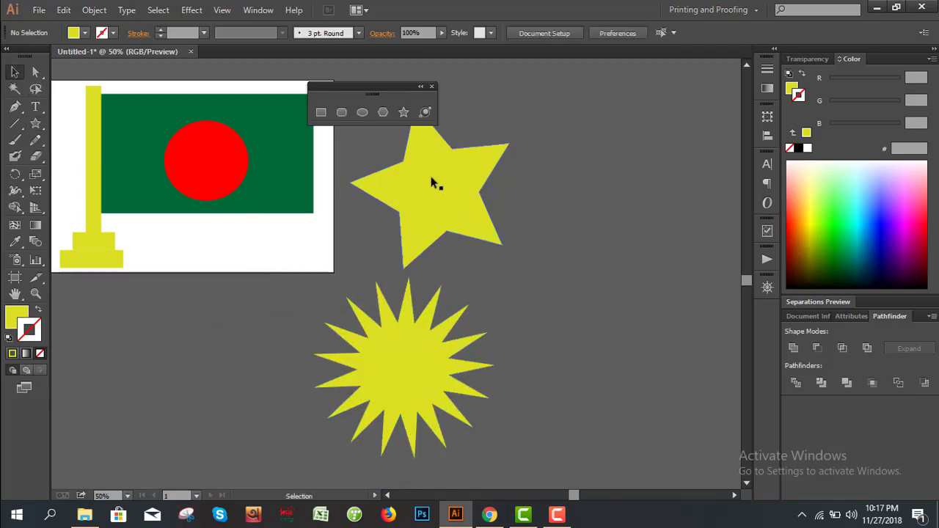
Draw an oval over the sunburst's centre and fill it orange.
left_click(360, 110)
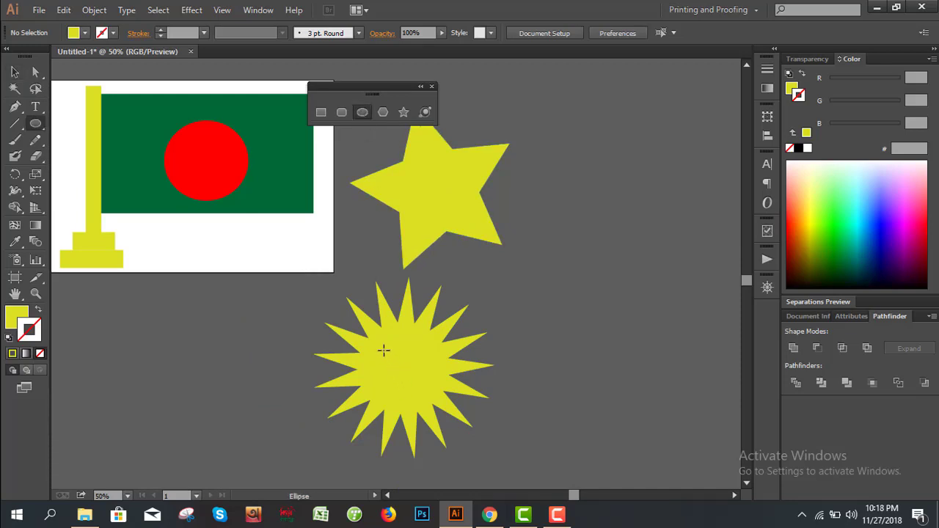
left_click_drag(383, 350, 433, 393)
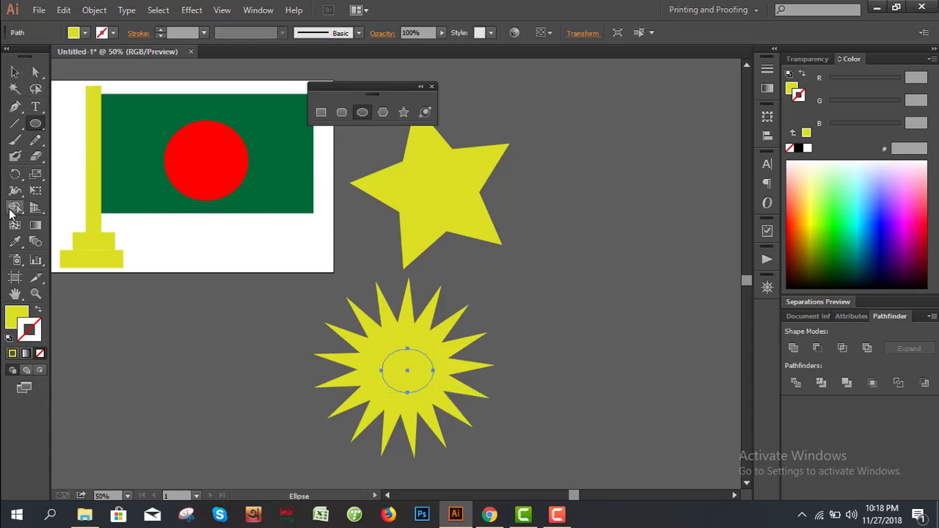
left_click(15, 72)
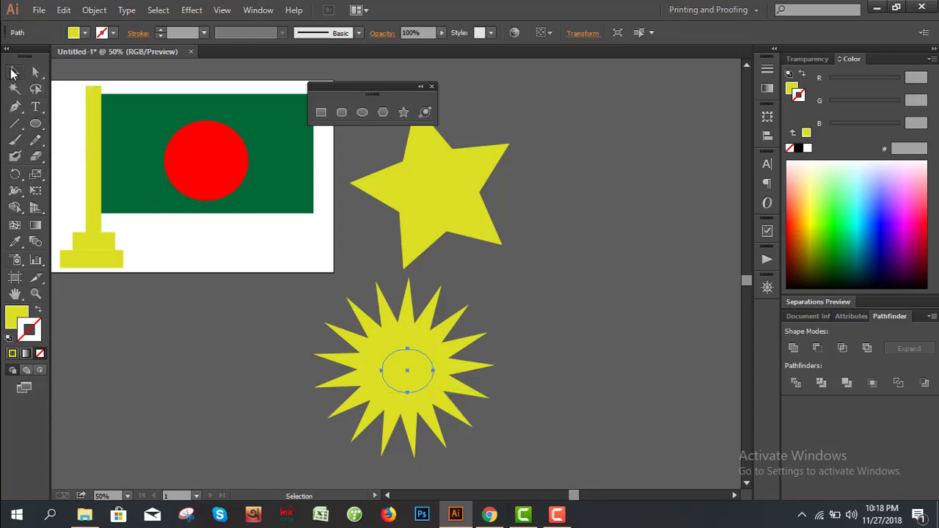
left_click(85, 33)
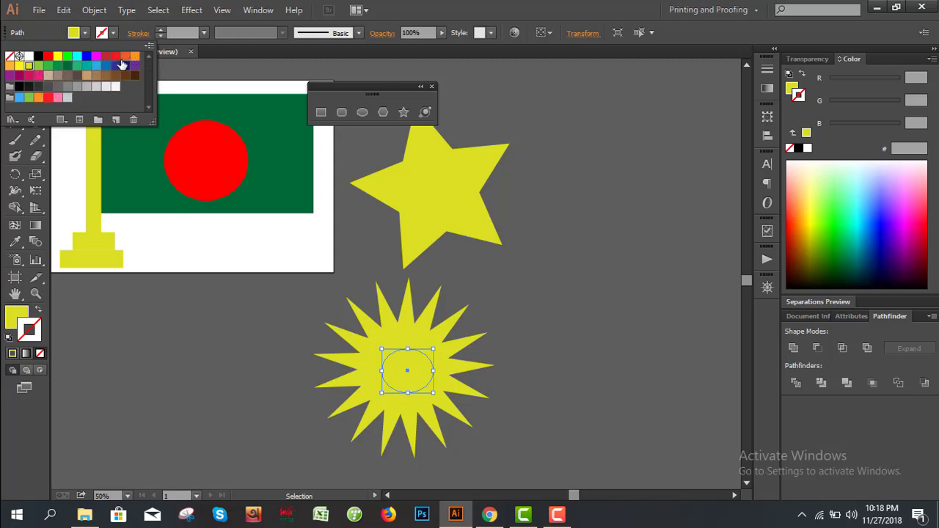
left_click(39, 97)
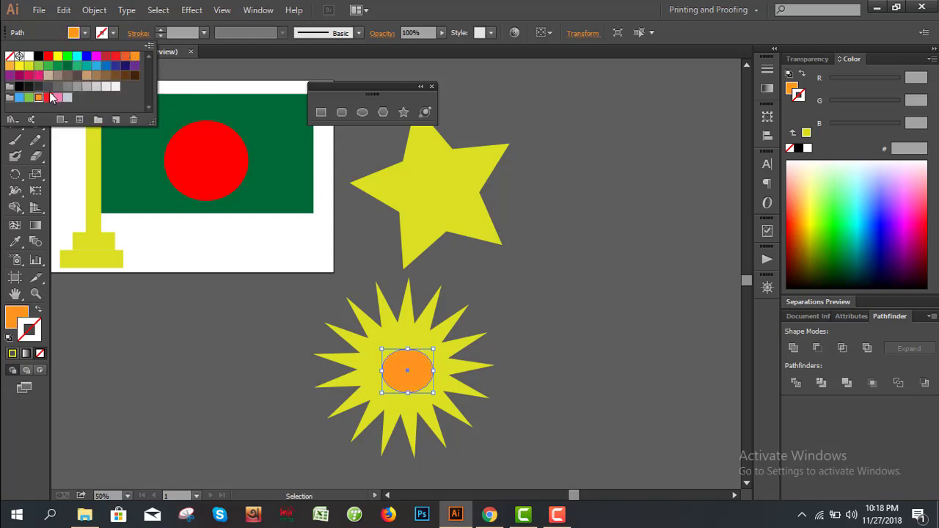
left_click(178, 340)
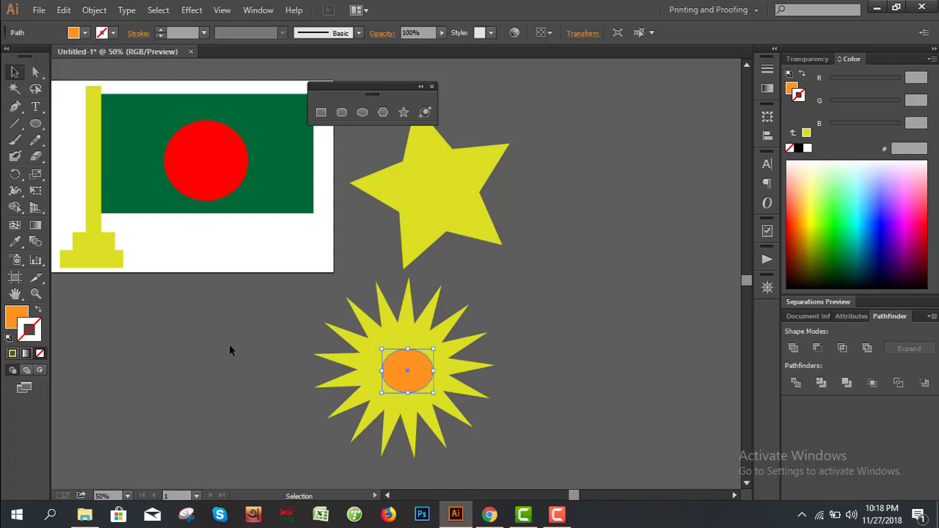
Nudge the orange oval so it sits centred within the sunburst.
left_click(15, 72)
left_click(305, 422)
left_click_drag(413, 380, 409, 378)
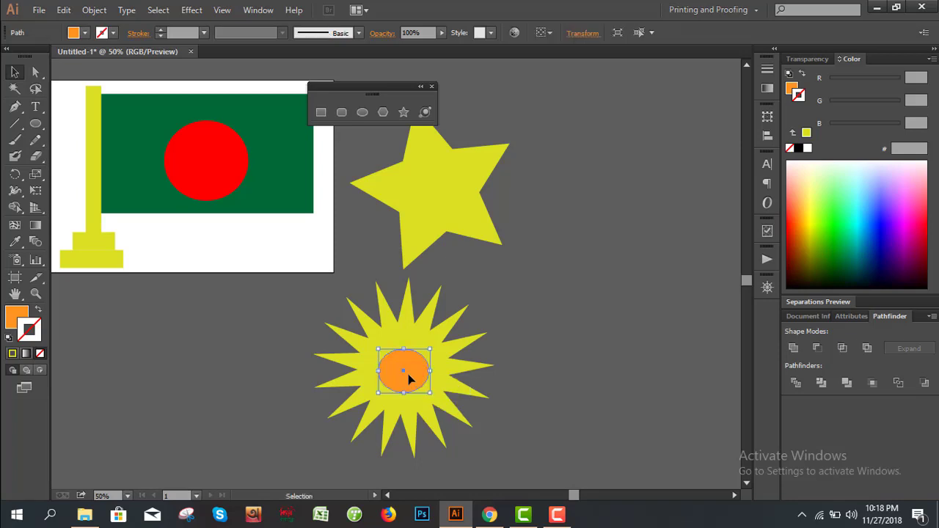
left_click(266, 394)
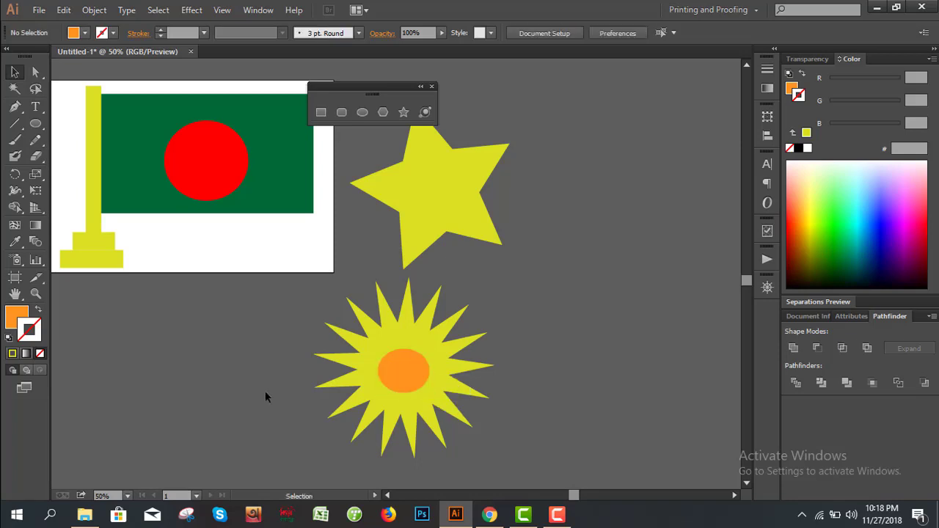
Place a lens flare centre to the left of the flag, varying its rays.
scroll(294, 326, "up", 1)
left_click_drag(314, 335, 419, 296)
scroll(433, 298, "down", 1)
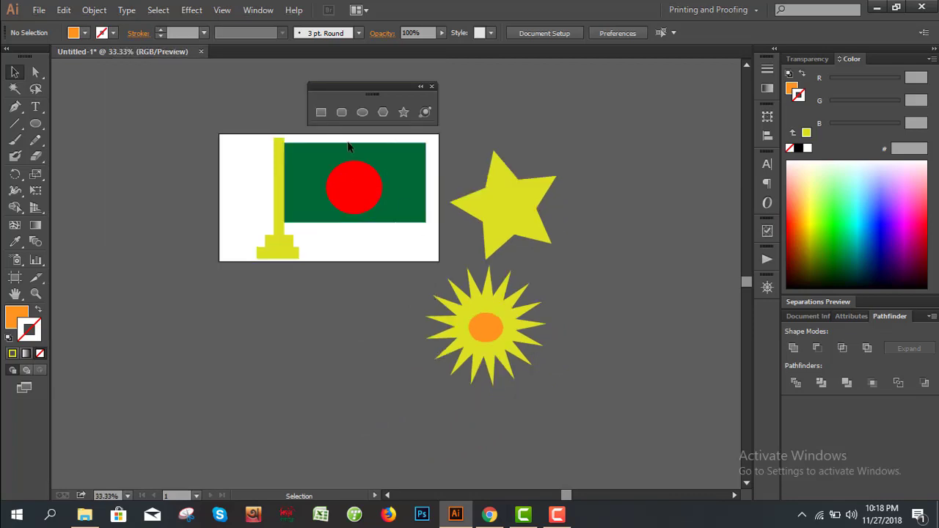
left_click_drag(359, 273, 408, 286)
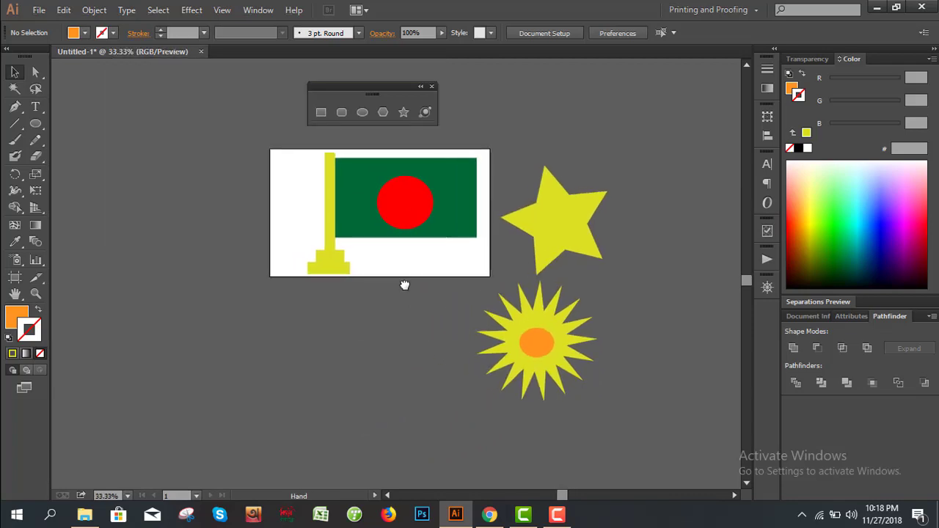
left_click(425, 112)
left_click_drag(158, 202, 190, 231)
key("Up")
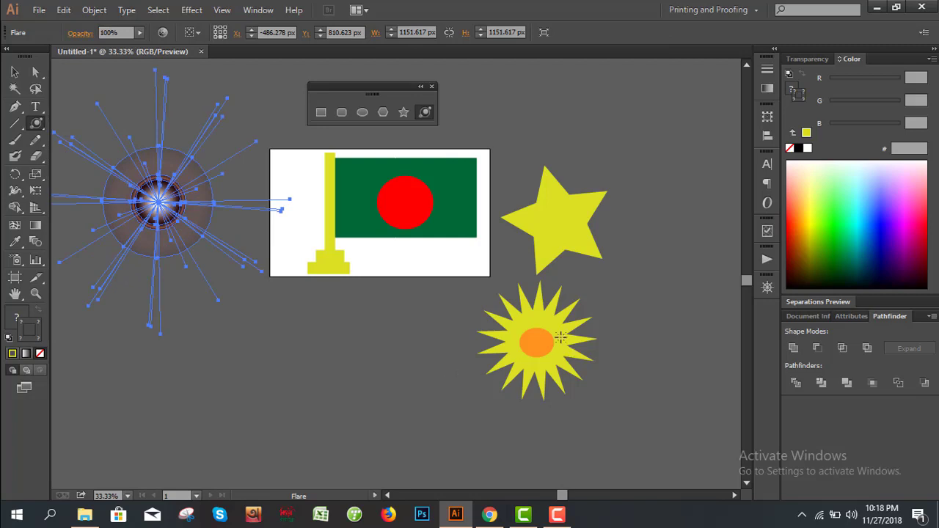
Extend the flare's rings down past the sun toward the lower right.
scroll(145, 210, "down", 1)
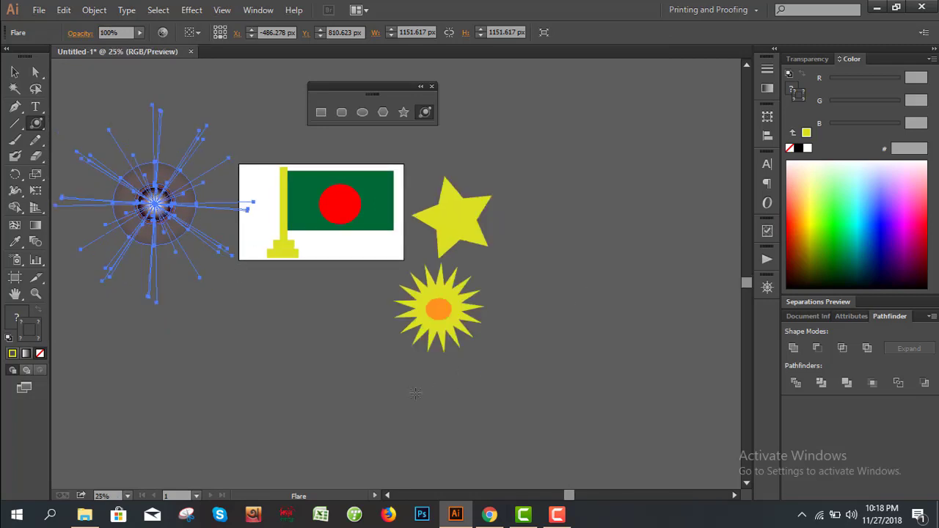
left_click_drag(384, 386, 412, 414)
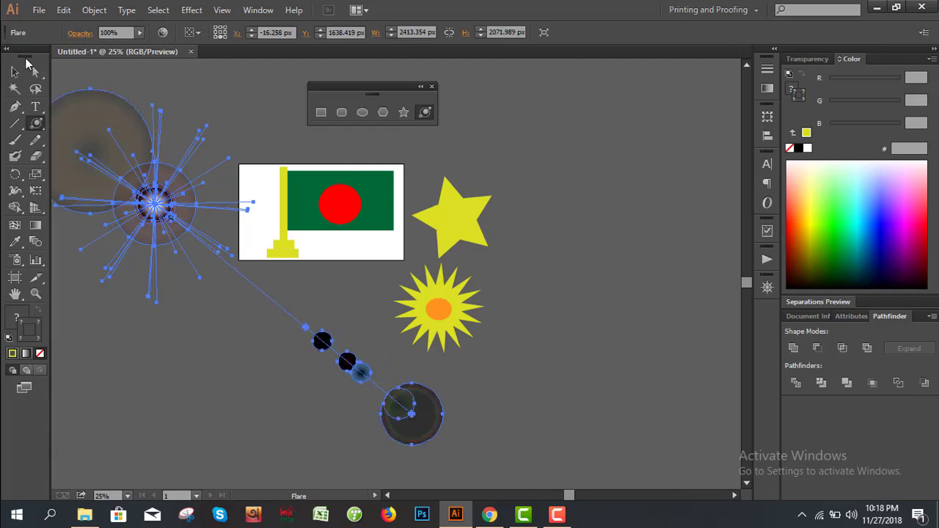
left_click(15, 70)
left_click(580, 349)
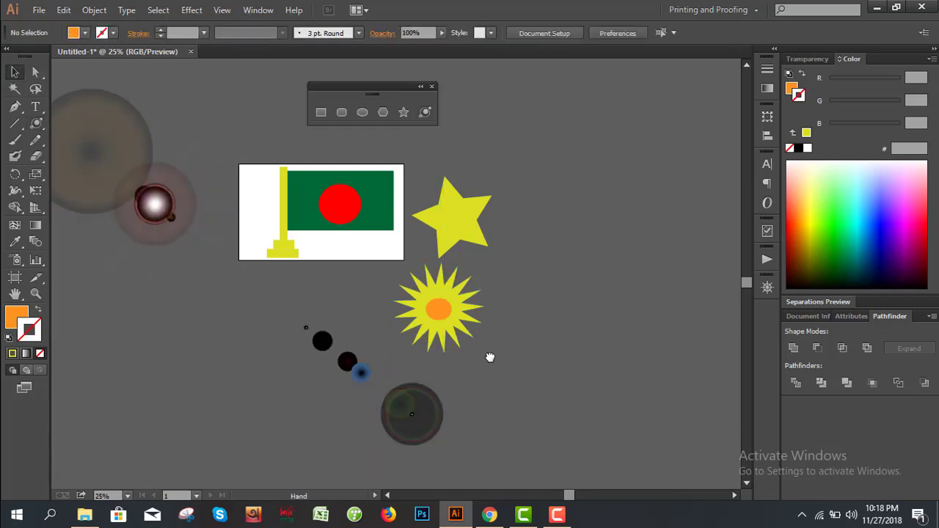
left_click_drag(490, 357, 555, 352)
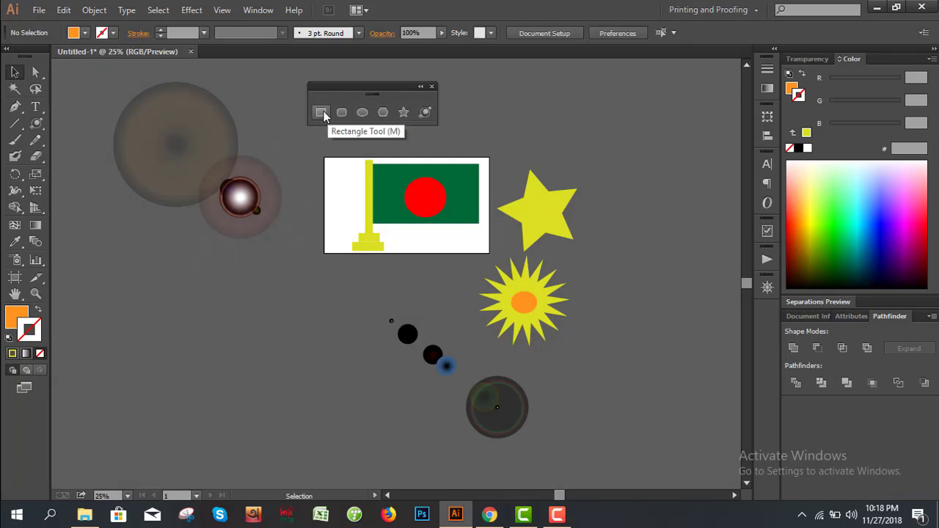
scroll(432, 216, "up", 1)
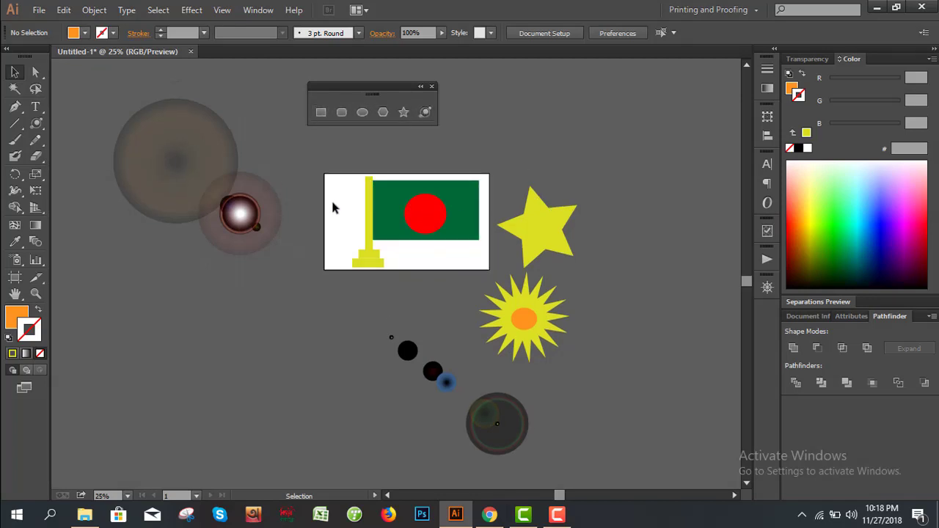